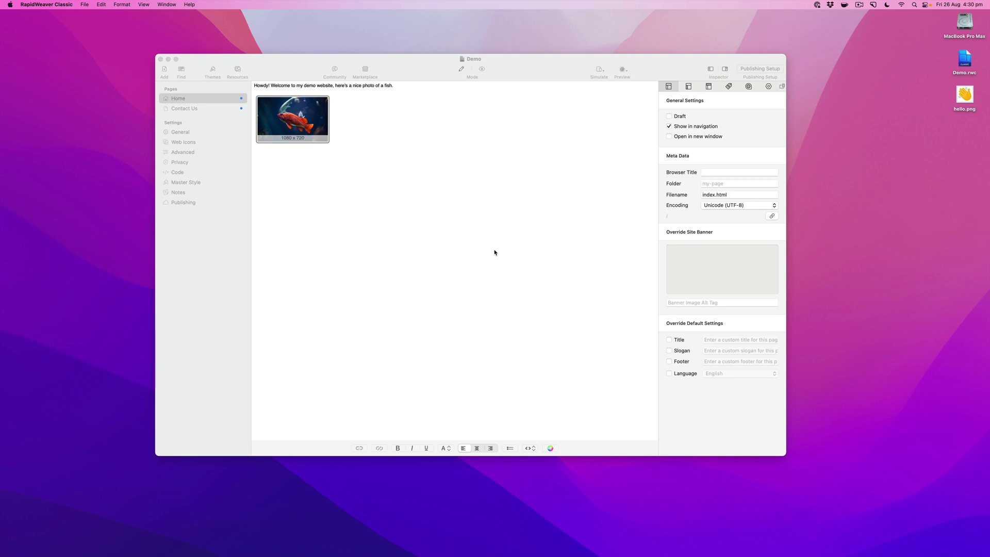
Step: Preview the Demo website and show the Contact Us page with its email form
click(494, 252)
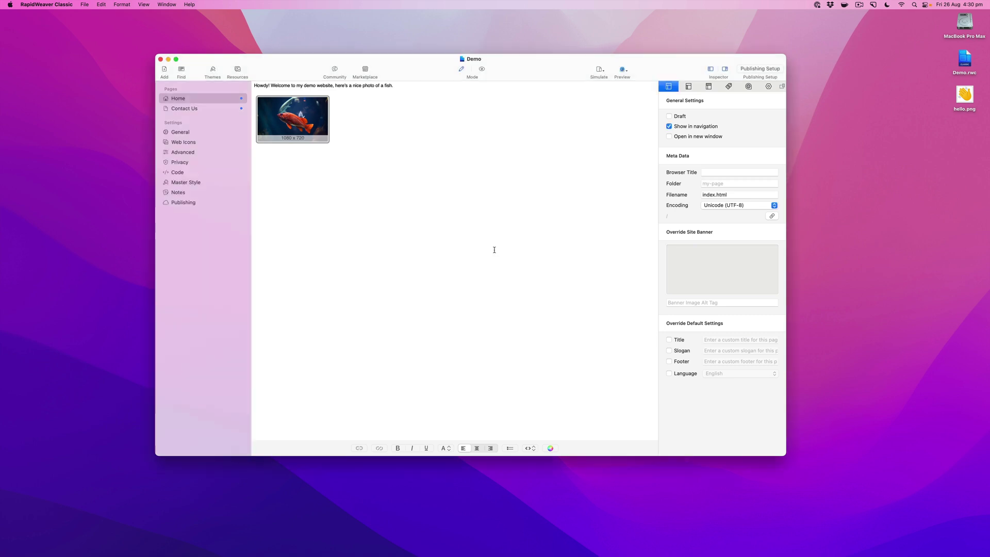
click(482, 70)
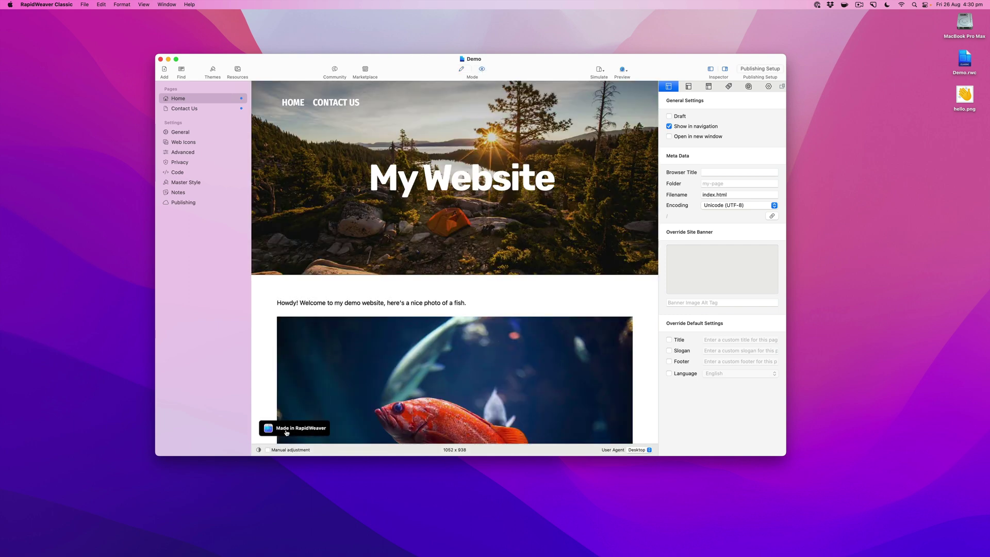
click(214, 109)
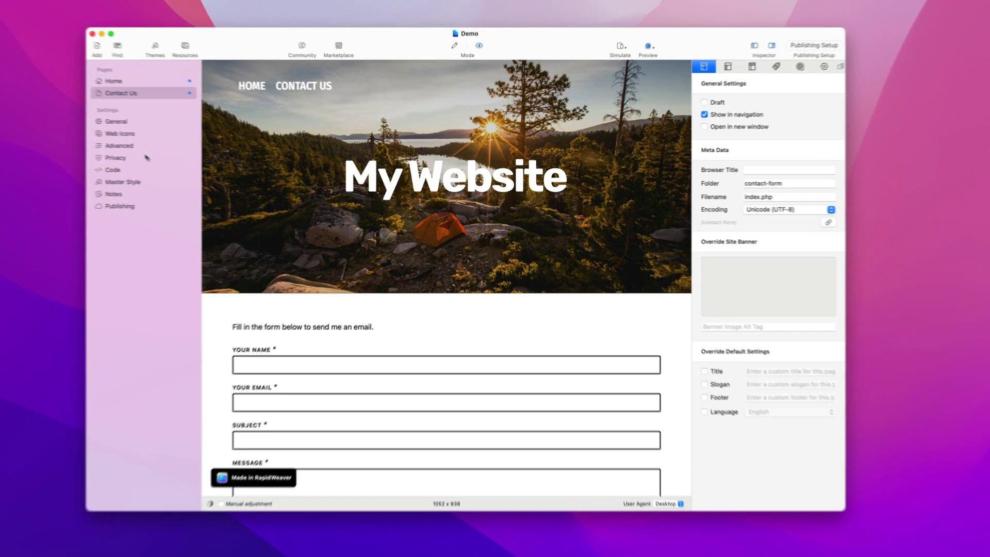
Step: Show the Demo site's General settings with title 'My Website' and the Display Badge options
click(194, 133)
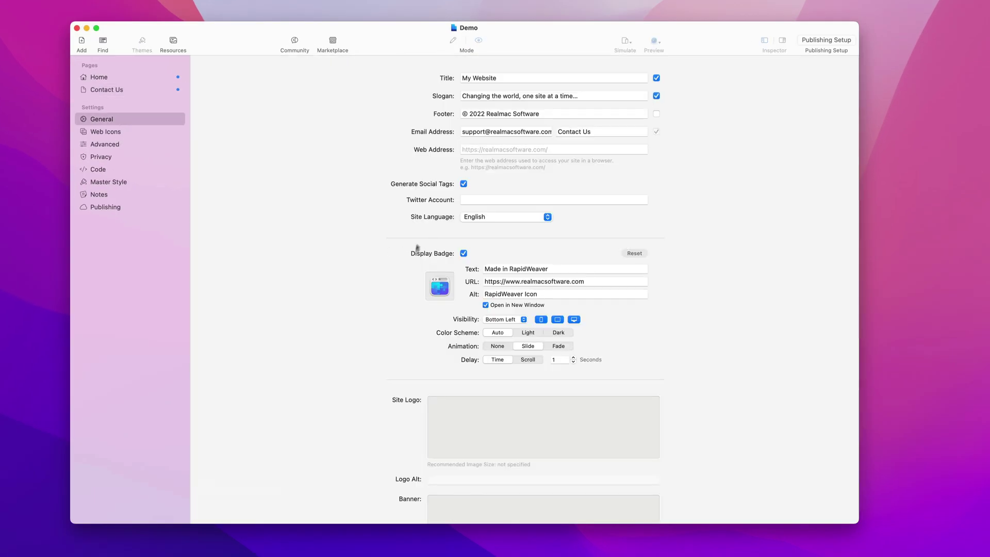
click(143, 79)
click(453, 41)
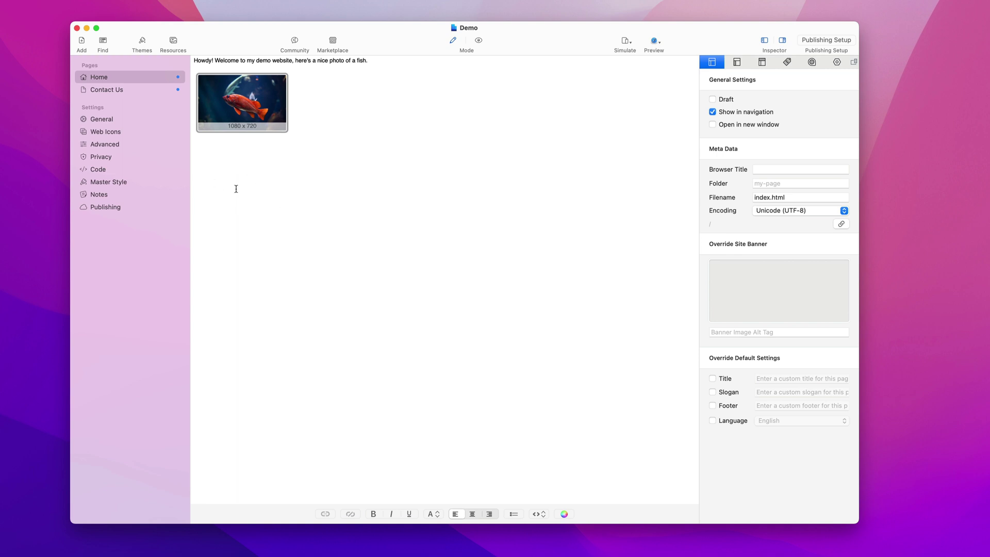
click(119, 120)
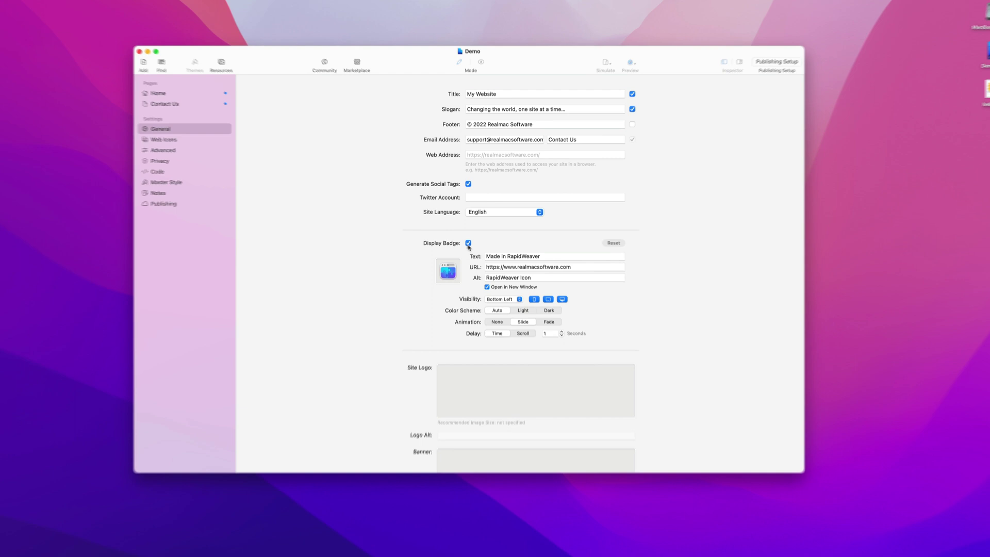
Step: Check the app Preferences, where the badge is off for new projects, then start a new project
click(85, 4)
mouse_move(46, 4)
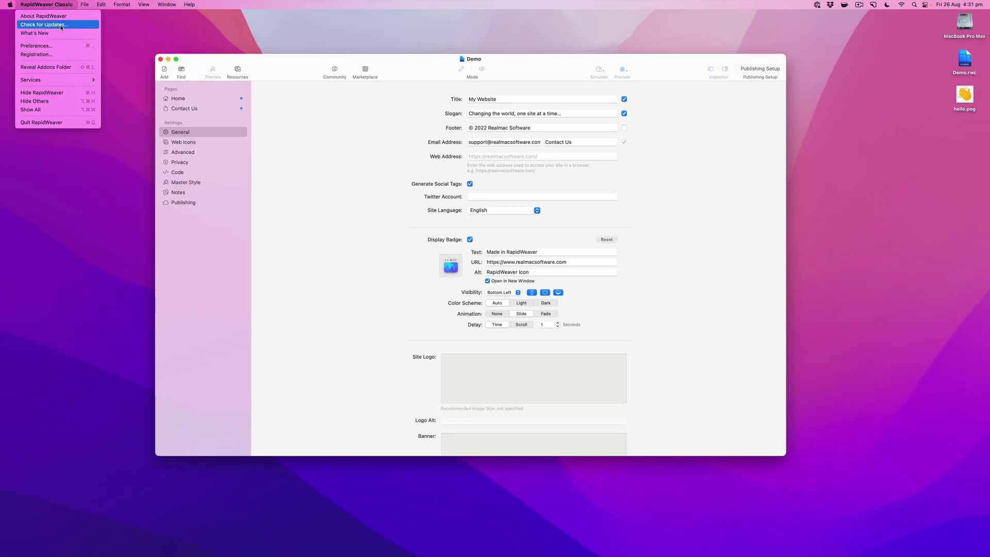
click(57, 47)
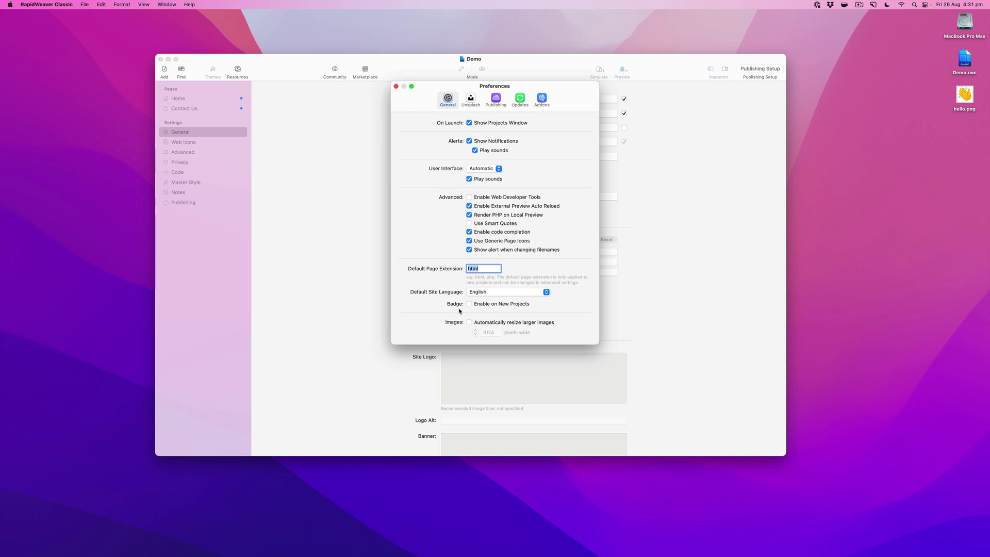
click(397, 86)
click(83, 4)
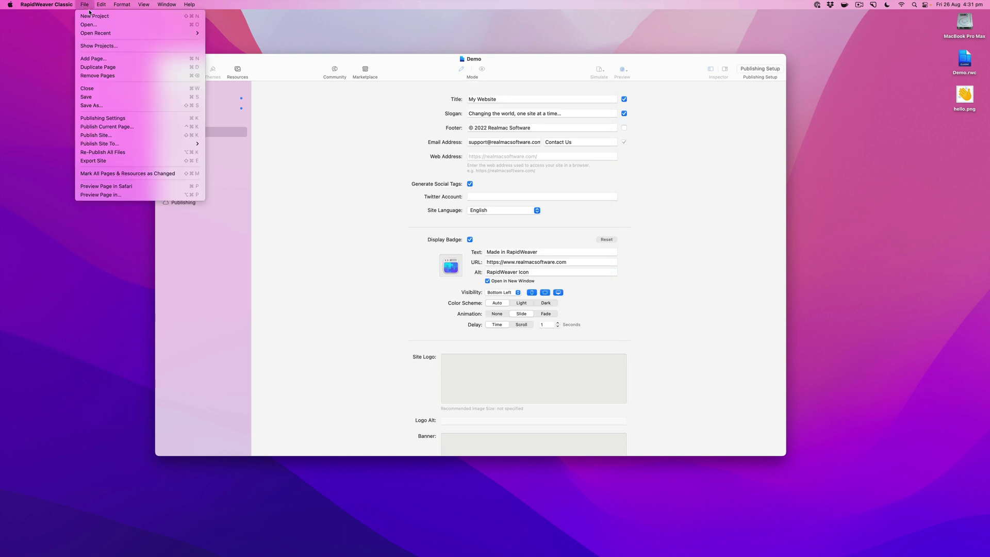
Step: Create an Untitled project with a Stacks page, check its badge setting, then close it unsaved
click(102, 17)
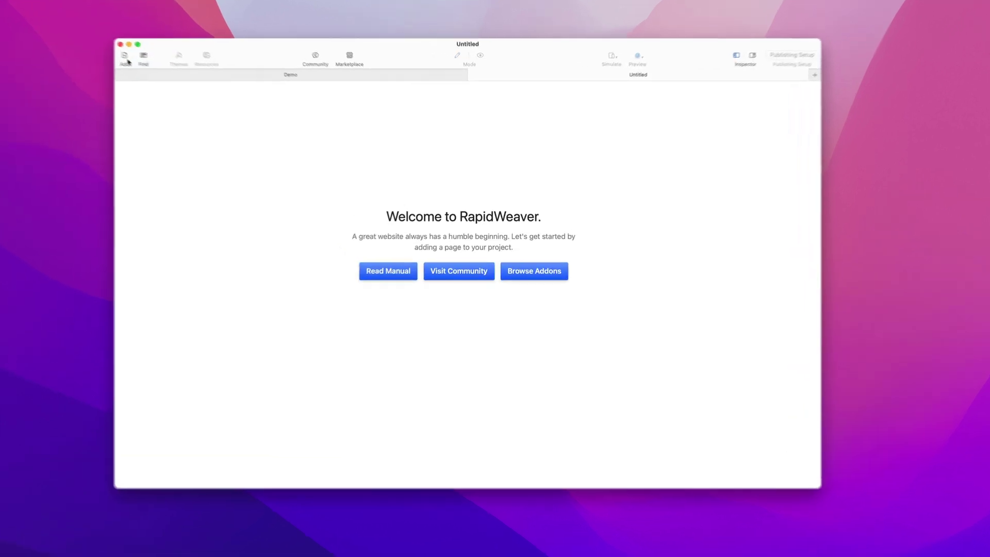
click(126, 58)
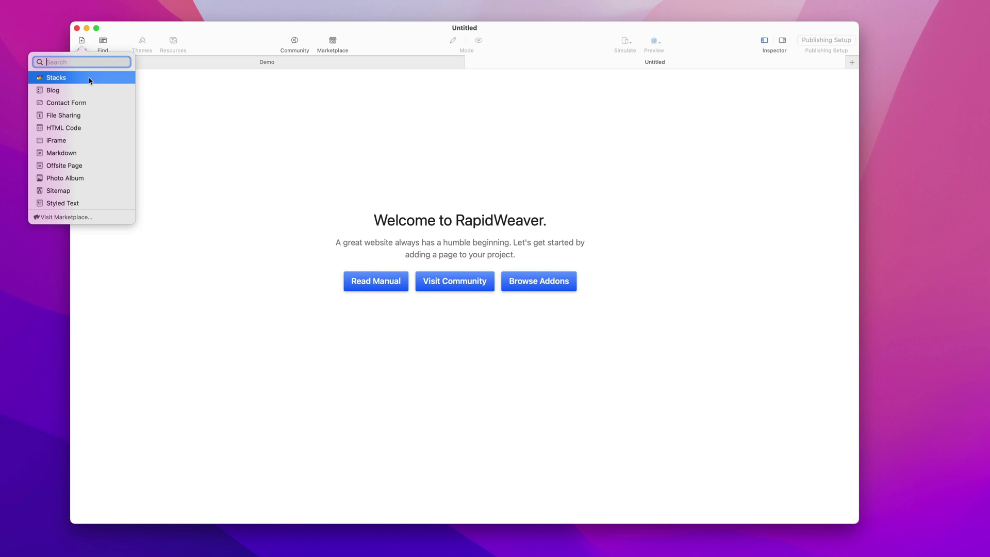
click(133, 90)
click(126, 122)
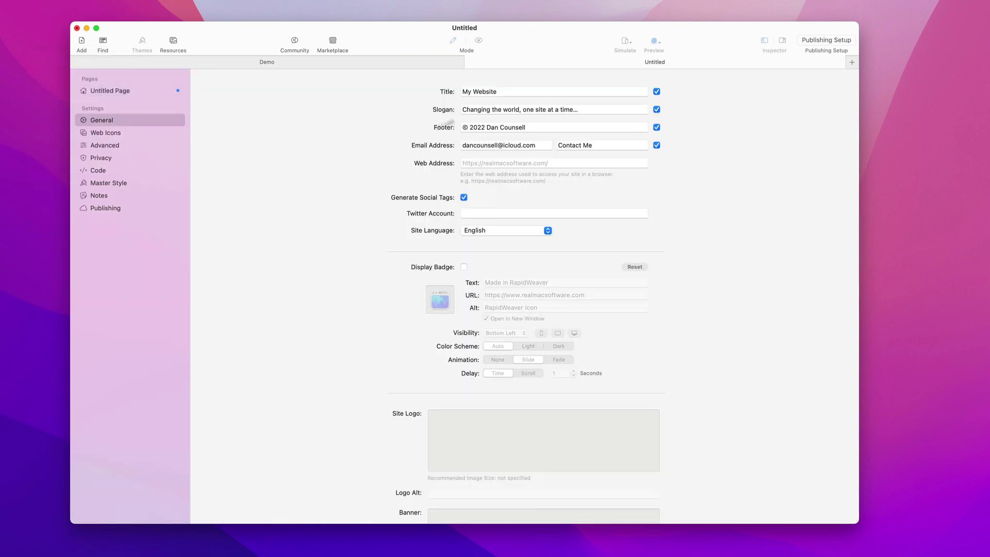
click(471, 62)
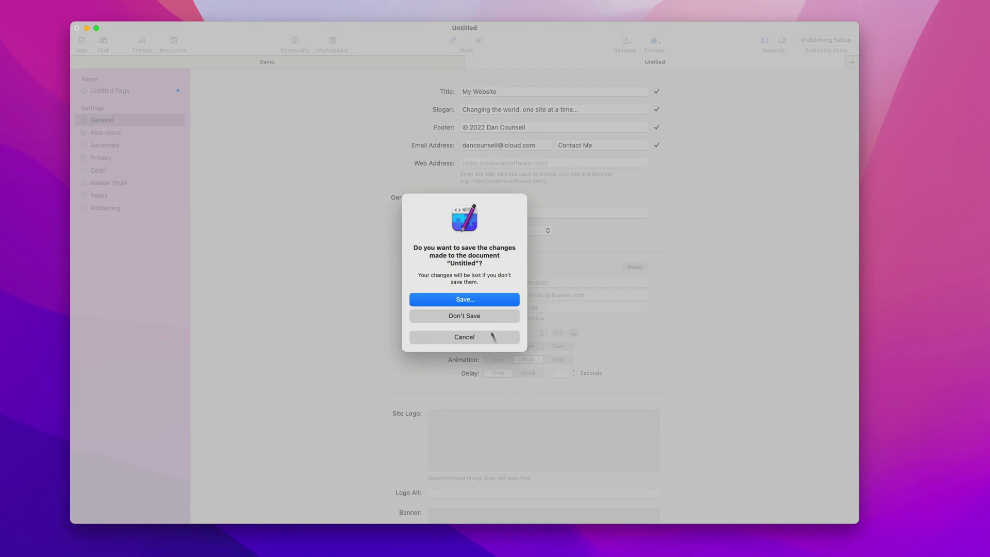
click(479, 319)
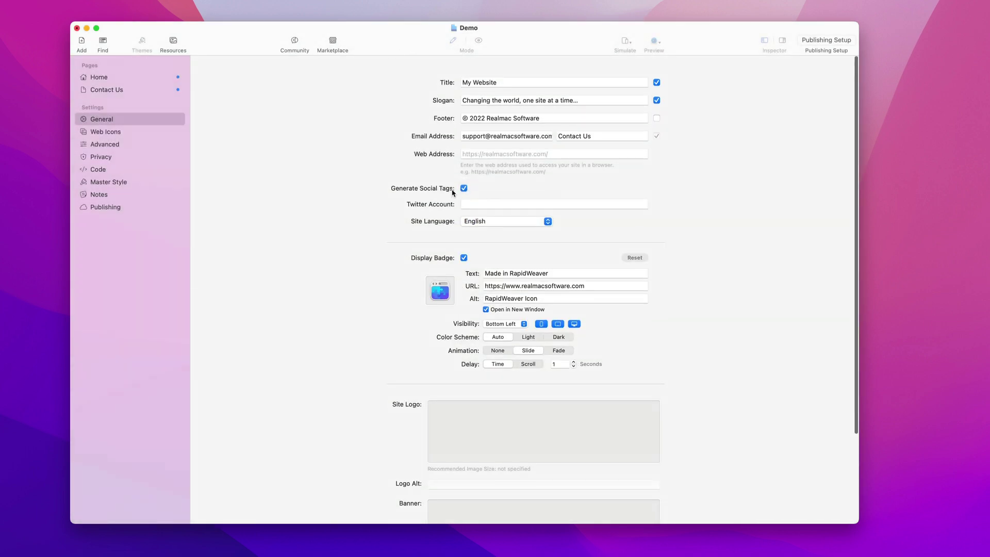
Step: Preview Home, then review the badge toggle, text and Bottom Left position in General settings
click(160, 80)
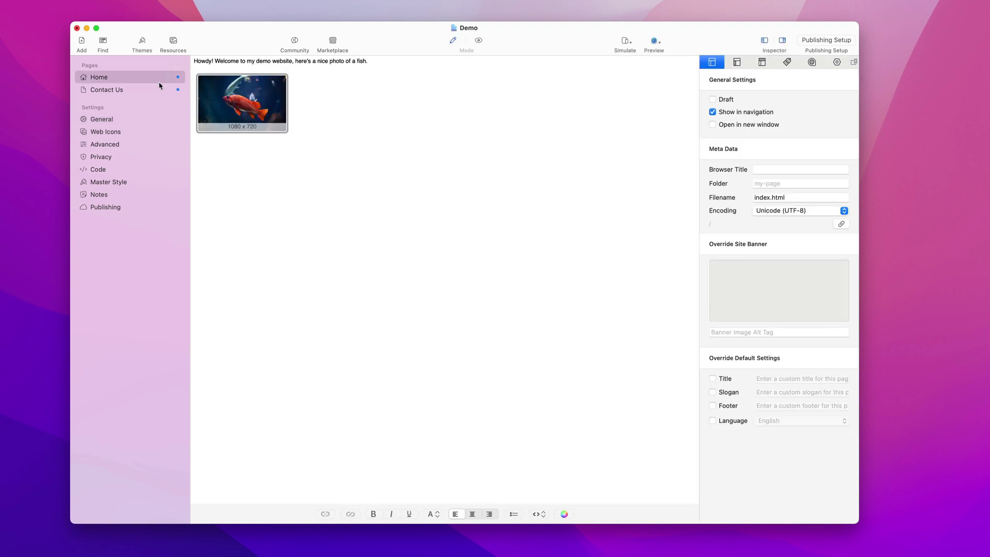
click(471, 41)
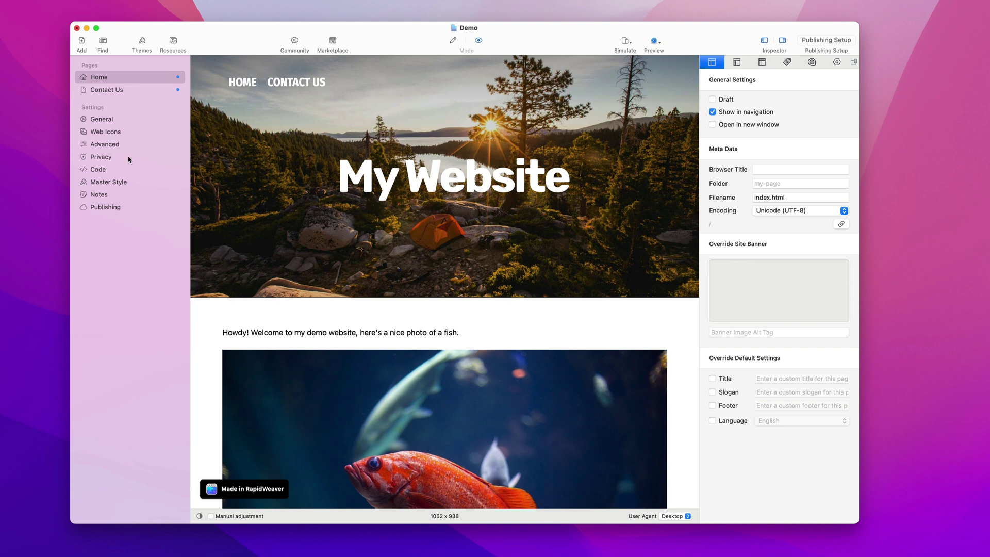
click(116, 120)
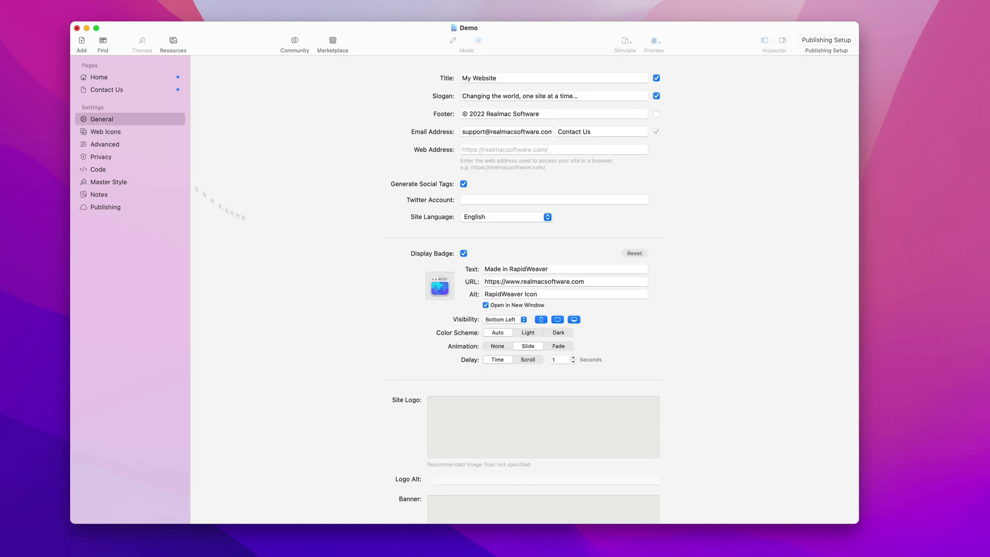
click(463, 254)
click(463, 254)
drag(570, 269, 454, 269)
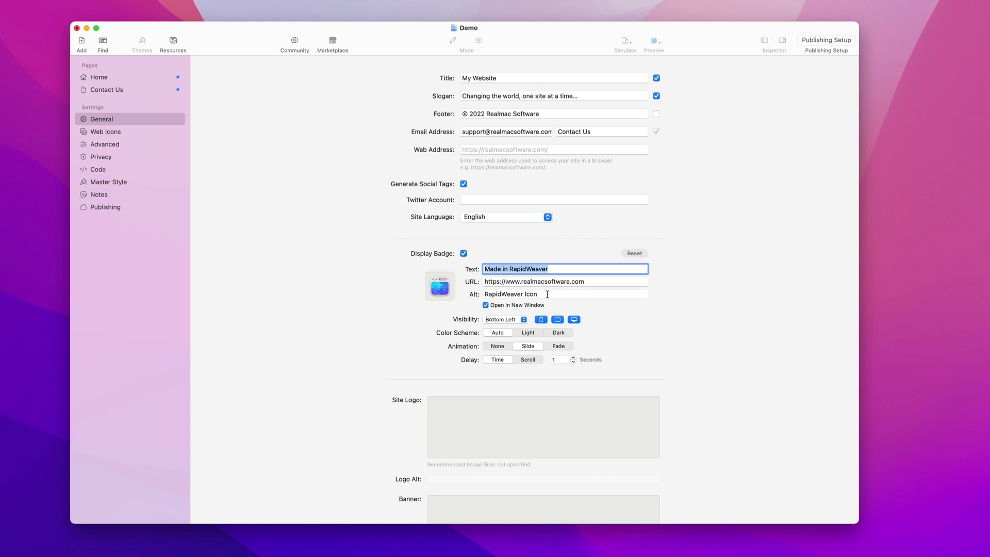
click(502, 320)
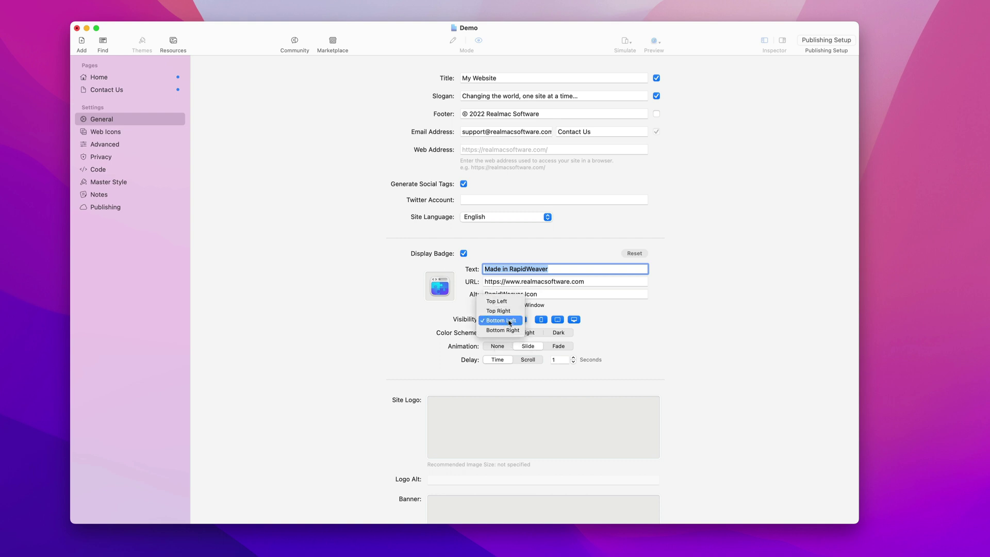
click(577, 320)
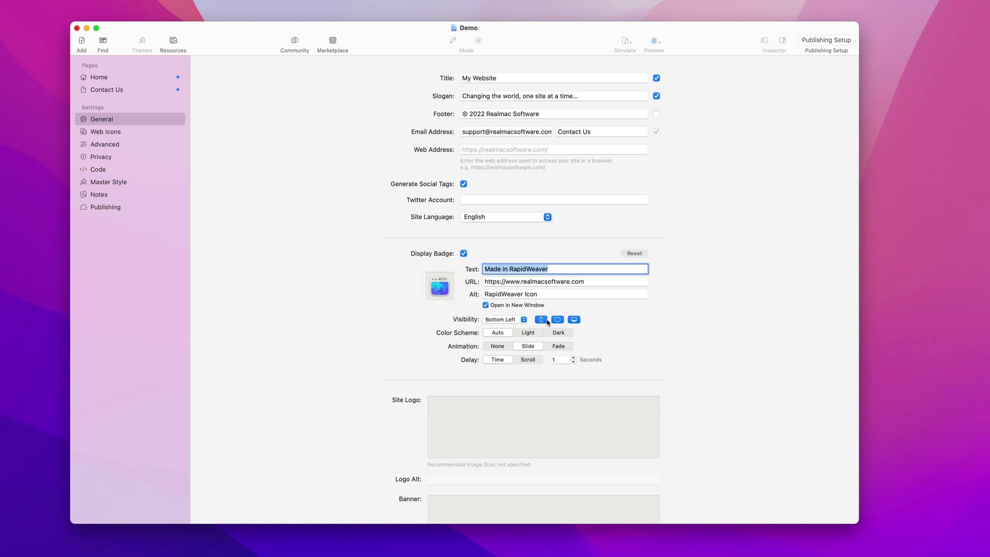
Step: Limit badge visibility to tablet and desktop with phone off, and preview Contact Us
click(558, 320)
click(574, 320)
click(557, 321)
click(573, 320)
click(541, 321)
click(130, 92)
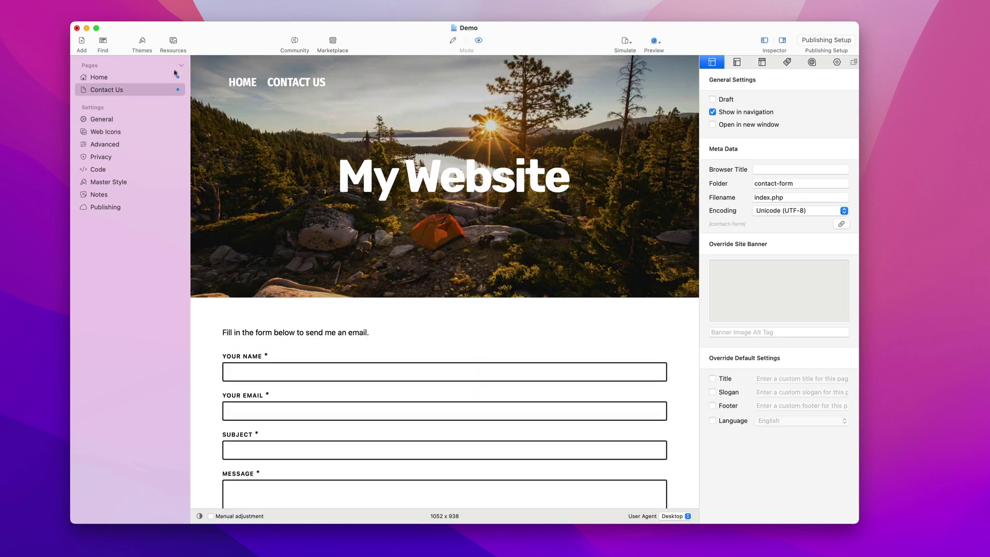
Step: Simulate Contact Us on an iPhone 8 to confirm the badge is hidden, then close the simulator
click(625, 43)
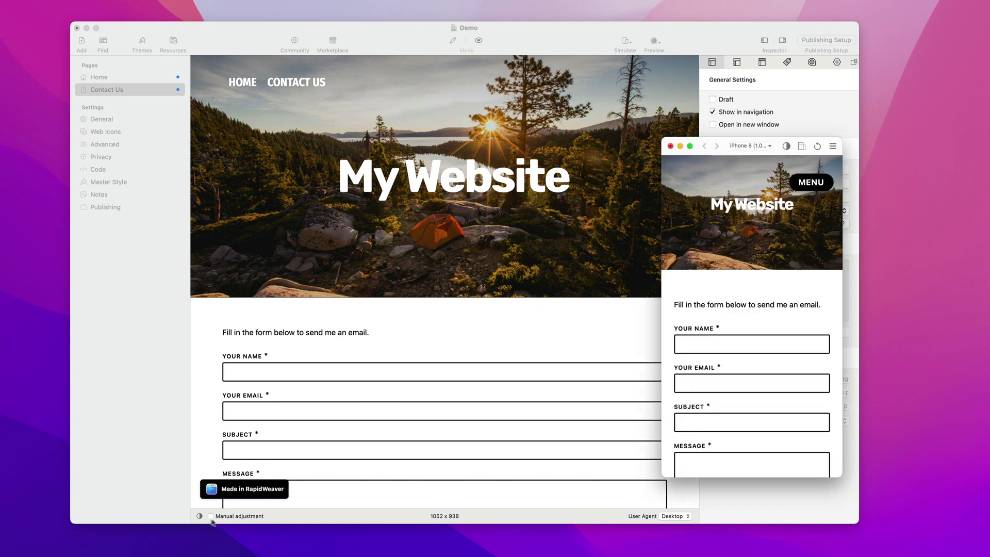
scroll(266, 472, down, 1)
scroll(266, 472, up, 1)
scroll(756, 374, down, 5)
scroll(757, 374, up, 5)
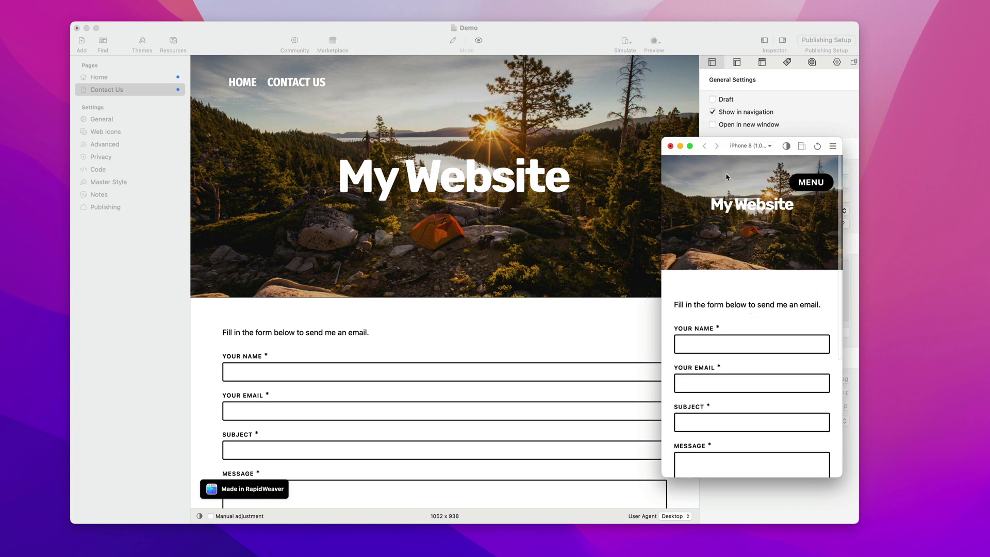
scroll(756, 298, down, 5)
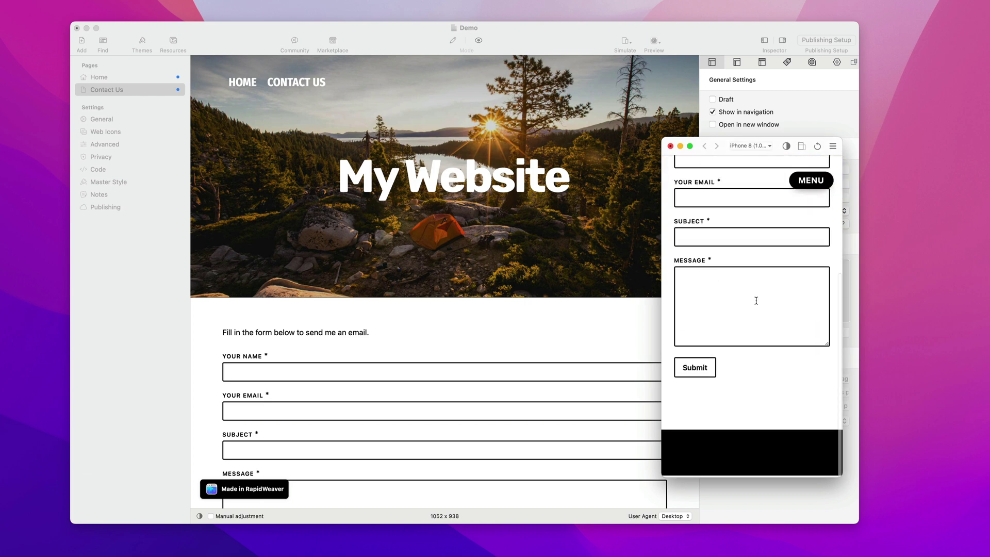
scroll(756, 298, up, 5)
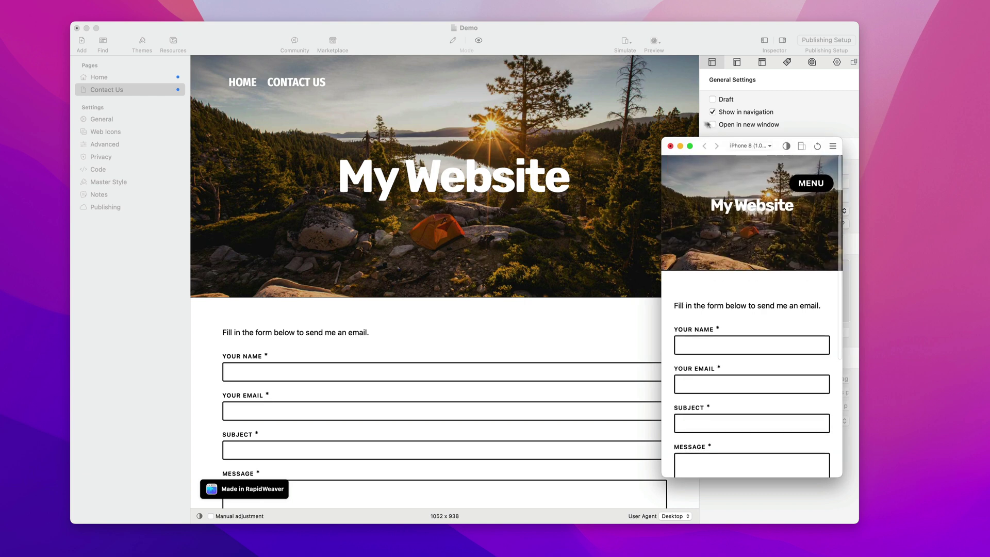
click(670, 146)
Step: Turn the badge back on for phones and keep its Color Scheme on Auto
click(111, 120)
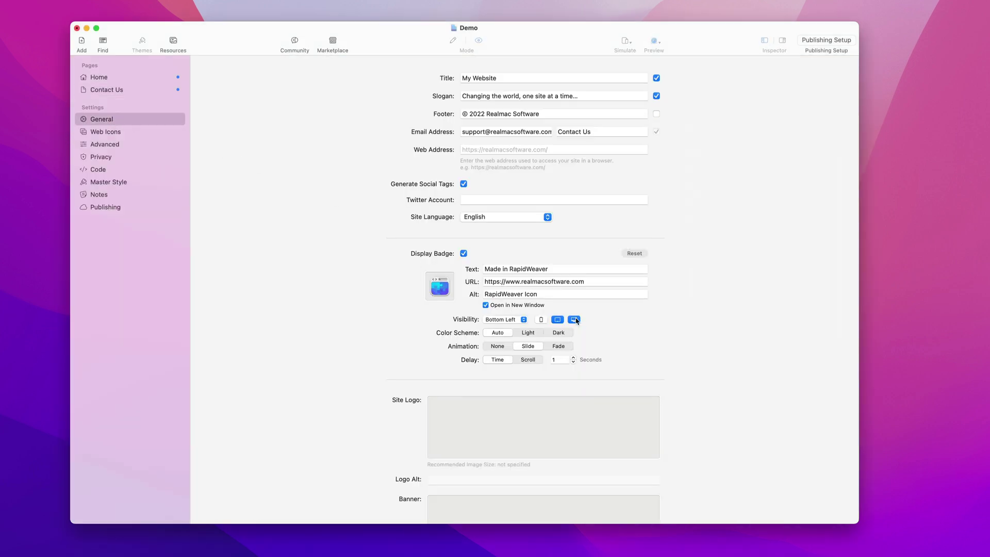
click(542, 320)
click(491, 335)
click(496, 335)
click(499, 336)
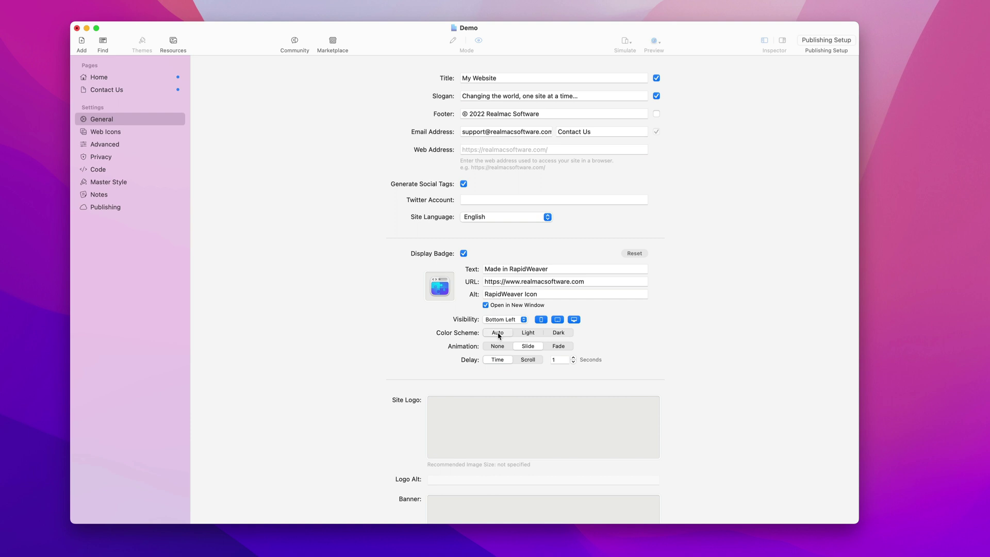
click(526, 334)
click(499, 334)
Step: Set the badge Delay to Scroll at 30% and check it in the Home preview
click(559, 359)
click(526, 362)
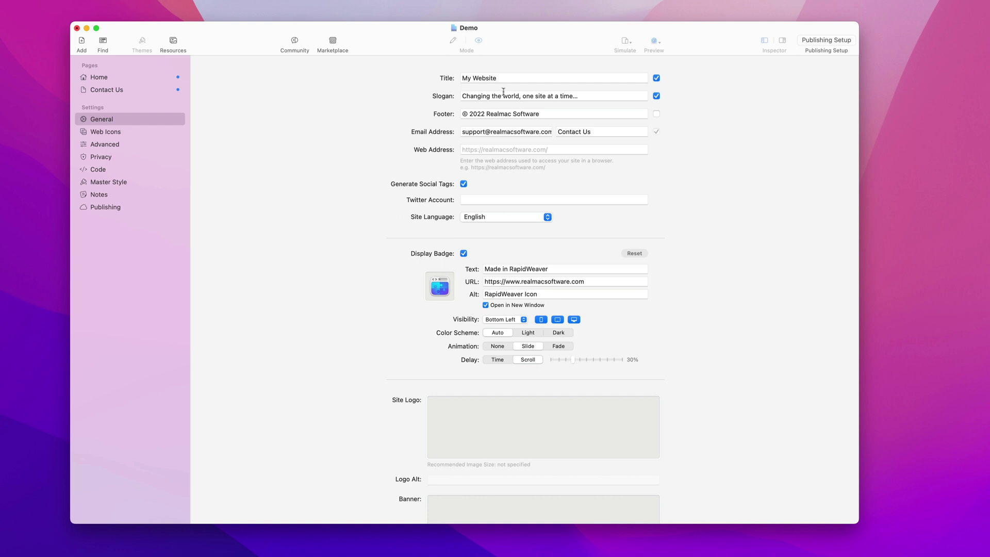
click(158, 80)
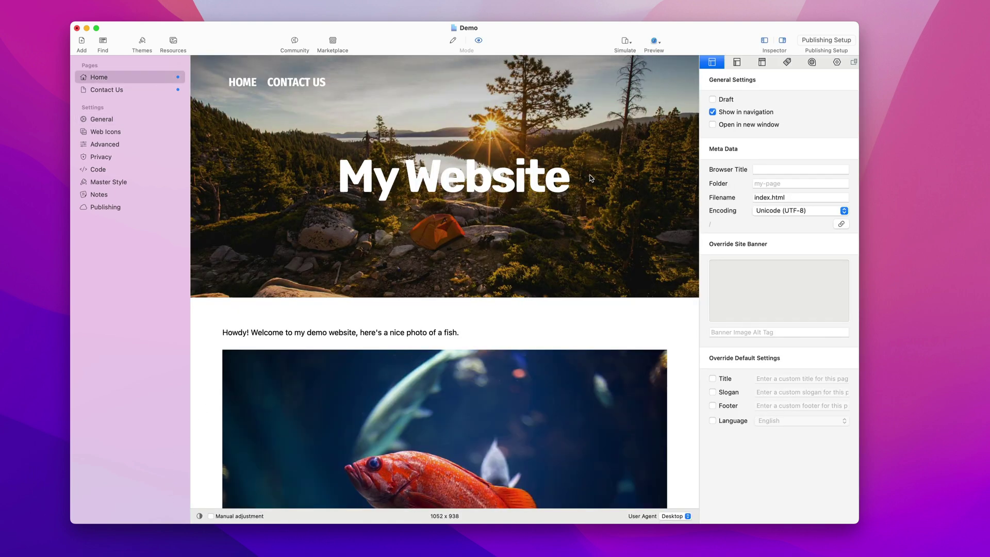
scroll(592, 180, down, 5)
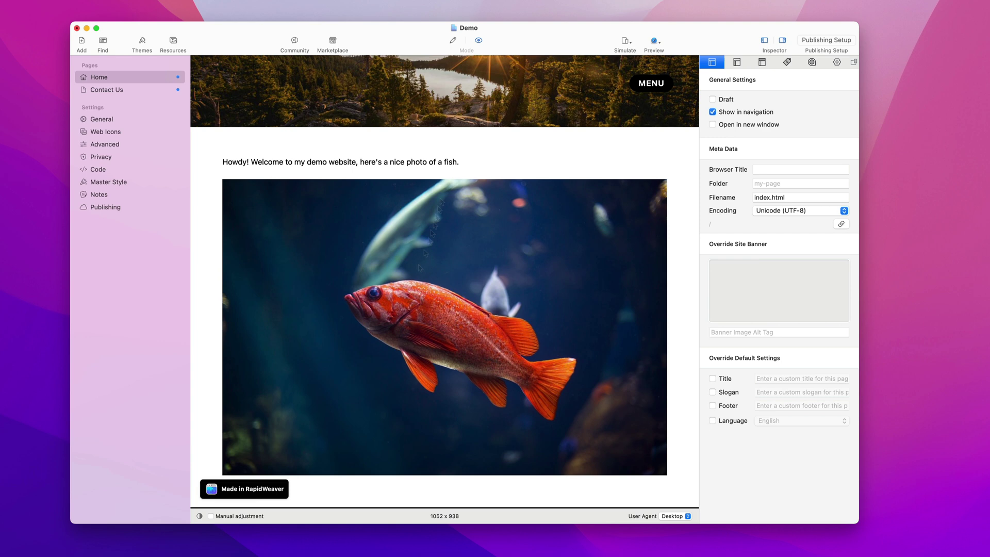
Step: Change the badge text to 'Say Hi!' and use the hello.png waving hand as its icon
click(127, 118)
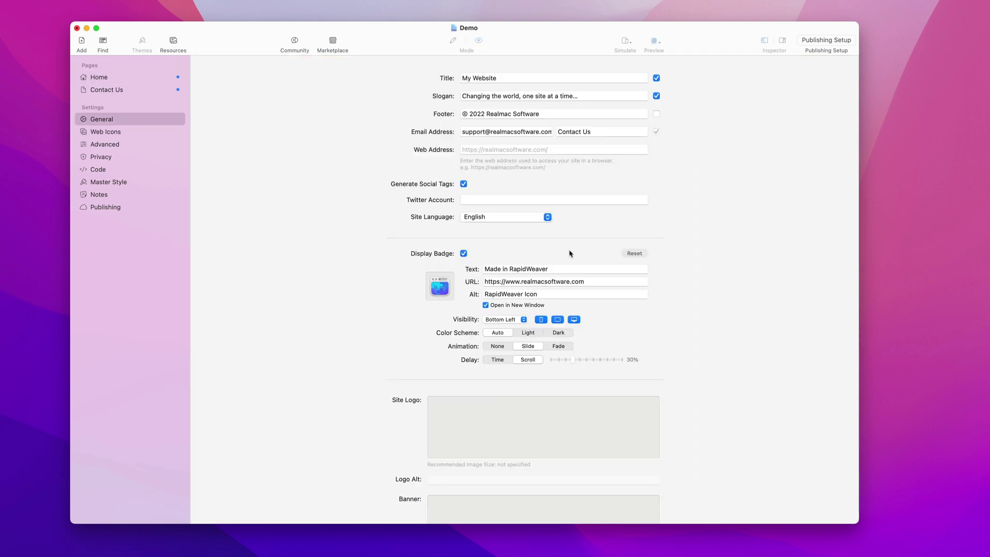
triple_click(550, 267)
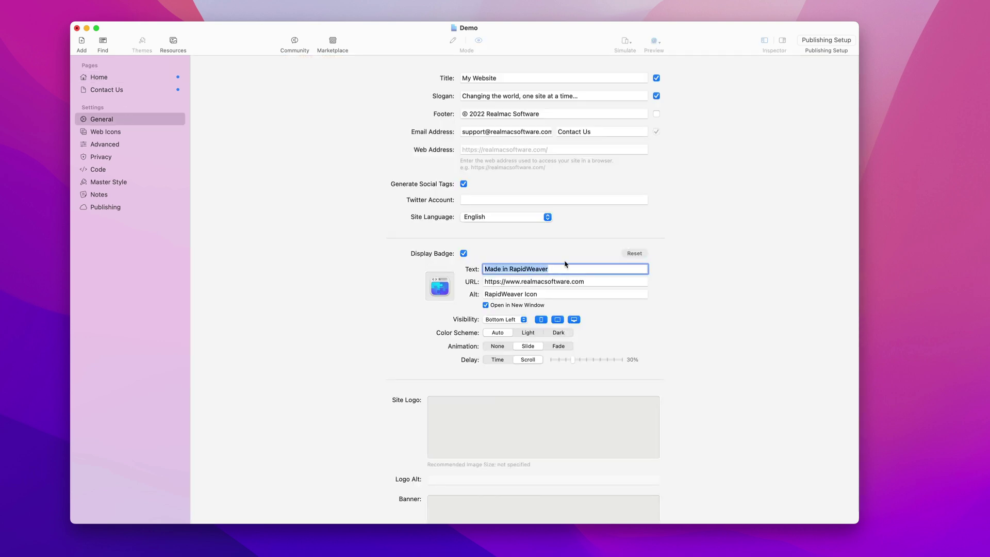
text(Say Hi!)
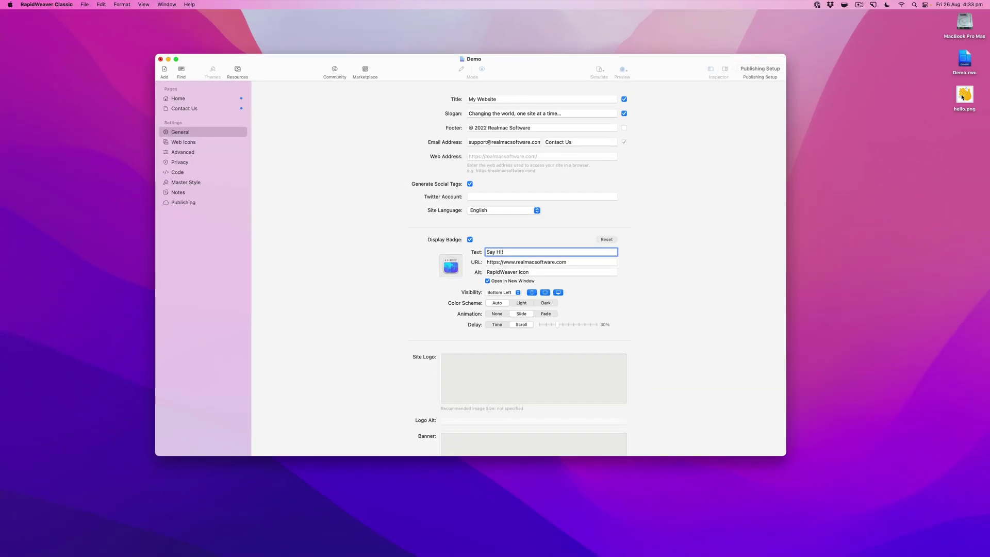
drag(962, 97, 459, 278)
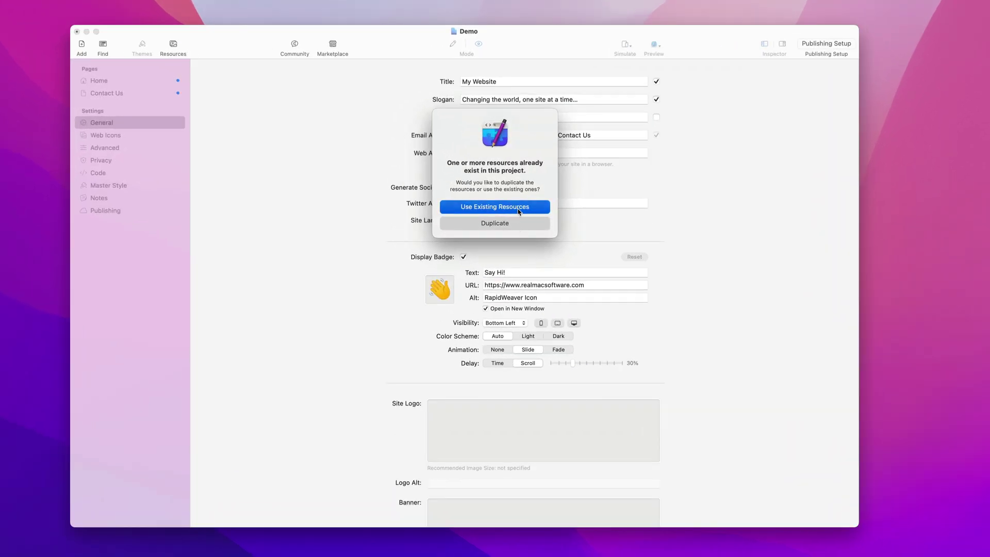
click(518, 211)
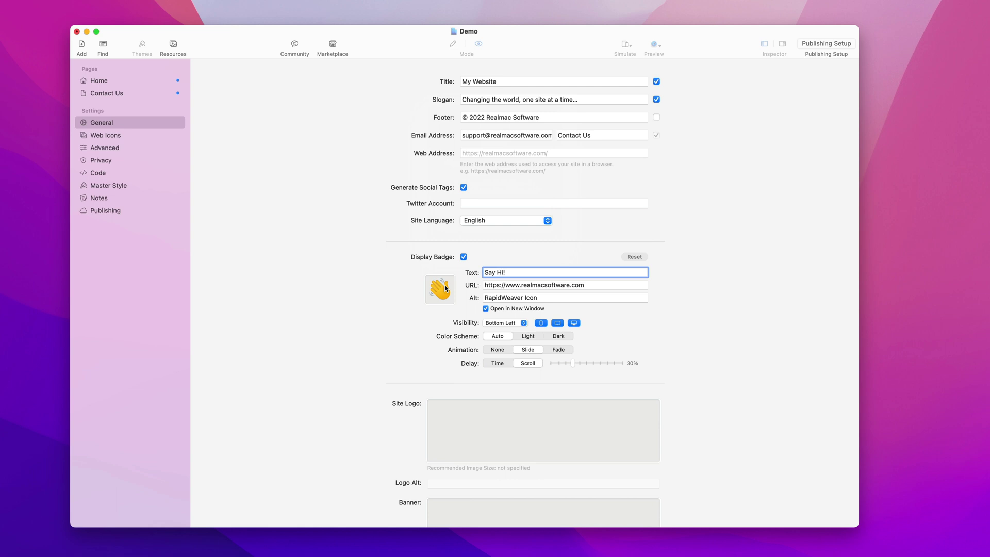
Step: Point the badge link to the support page and update its alt text
click(599, 286)
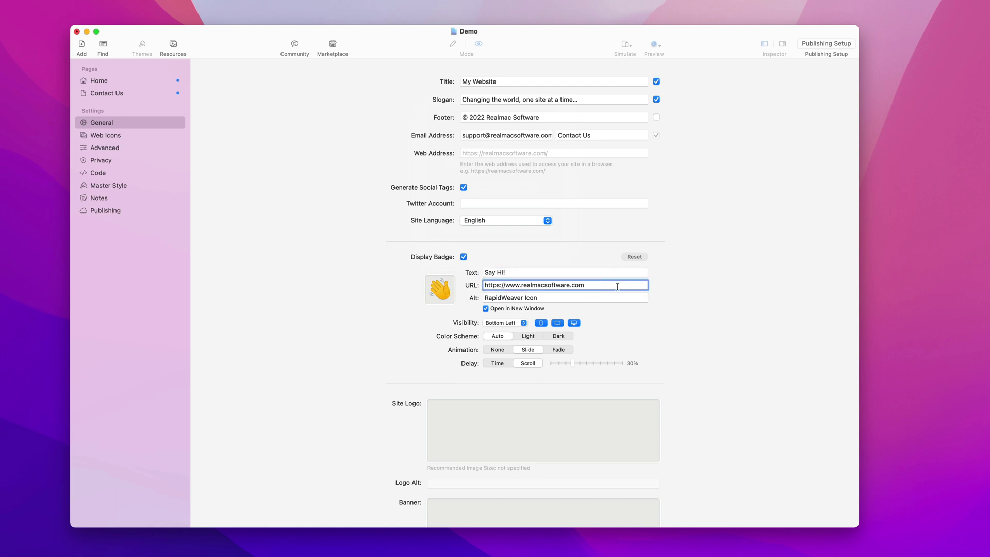
text(/support/)
key(Tab)
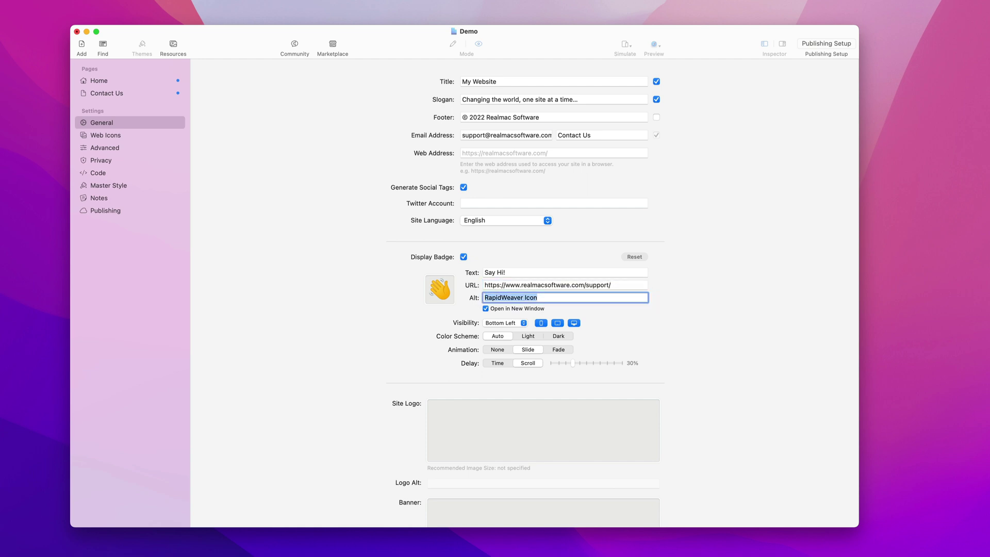
text(Hand Waving)
Step: Place the badge top right, fading in after 2 seconds, and preview the Home page
click(521, 327)
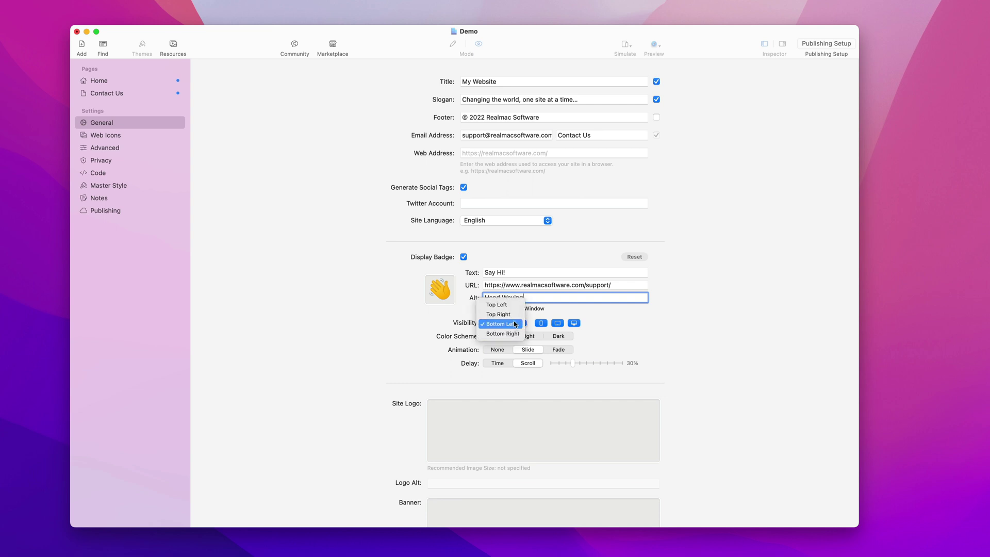
click(520, 314)
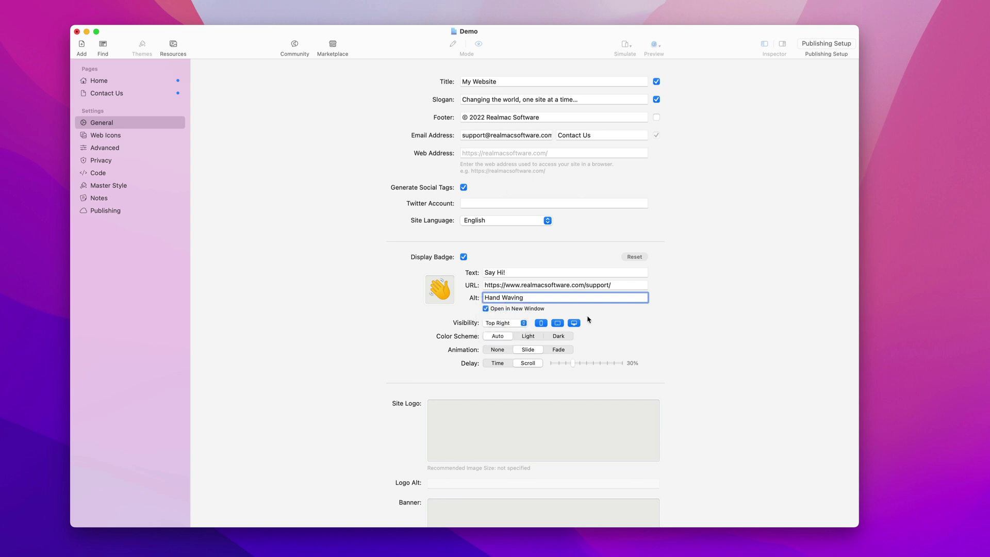
click(559, 350)
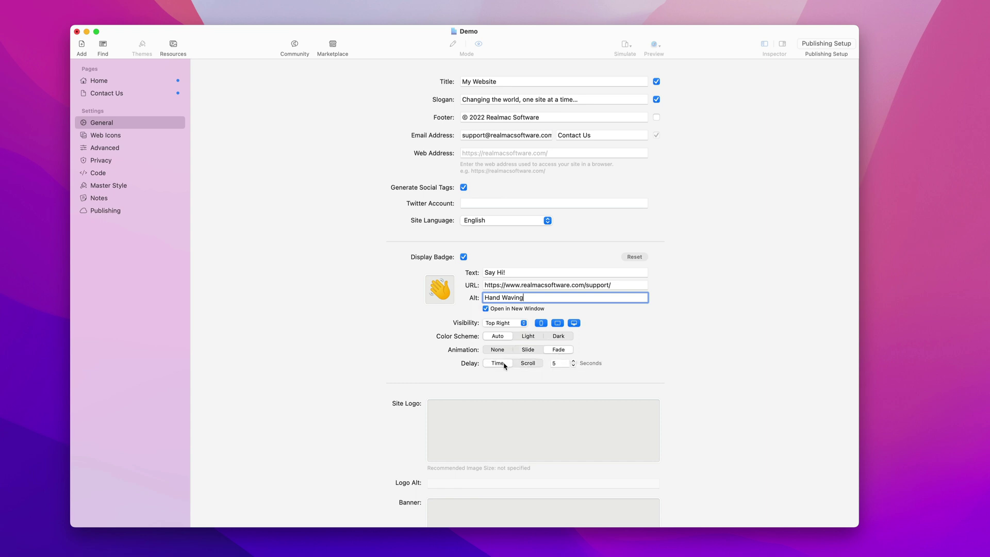
click(573, 365)
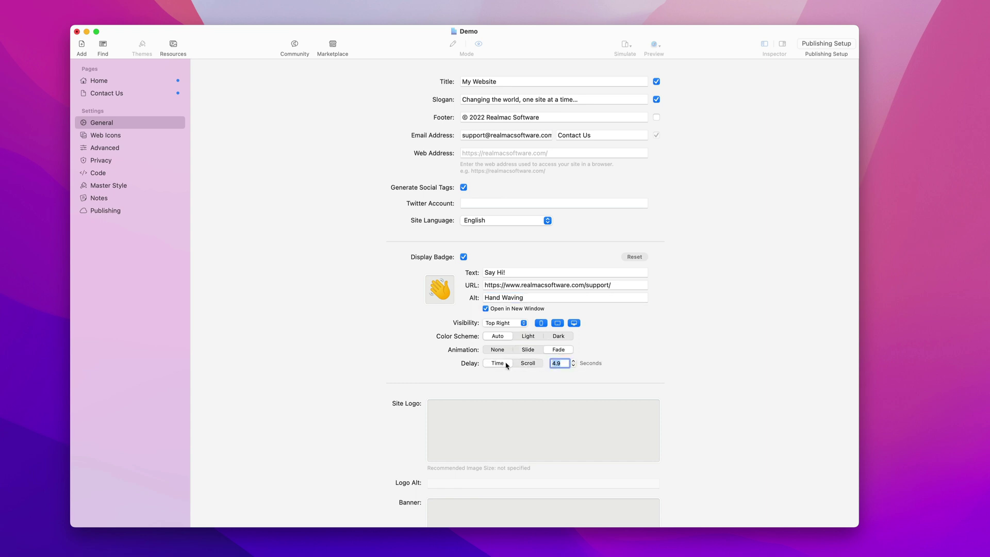
text(2)
key(Tab)
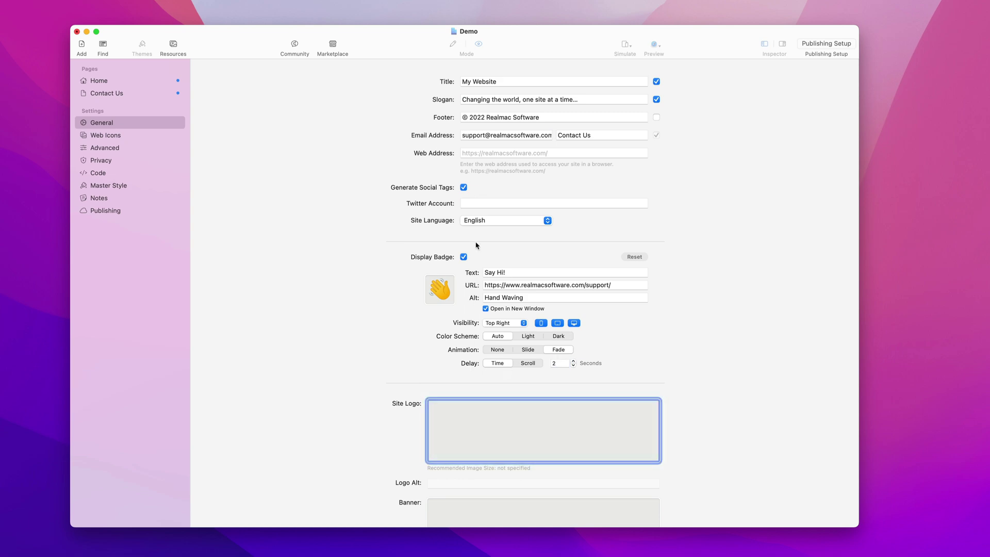
click(129, 81)
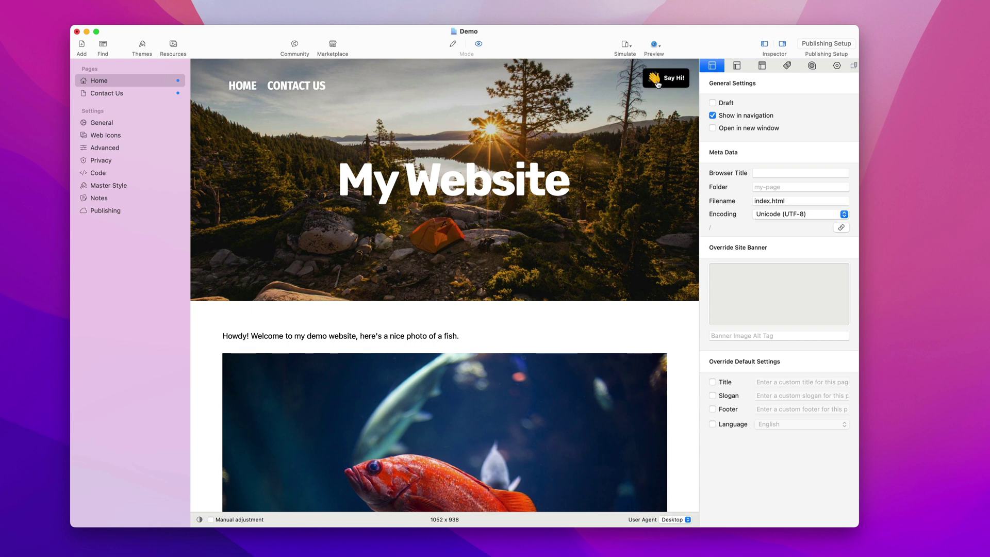
Step: Compare the 'Say Hi!' badge on the Contact Us and Home previews
click(109, 93)
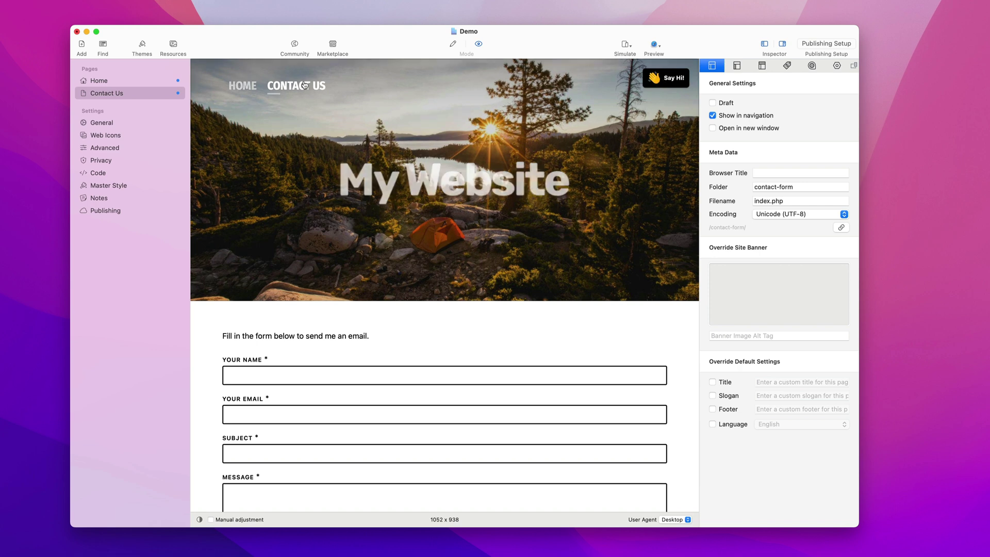
click(142, 82)
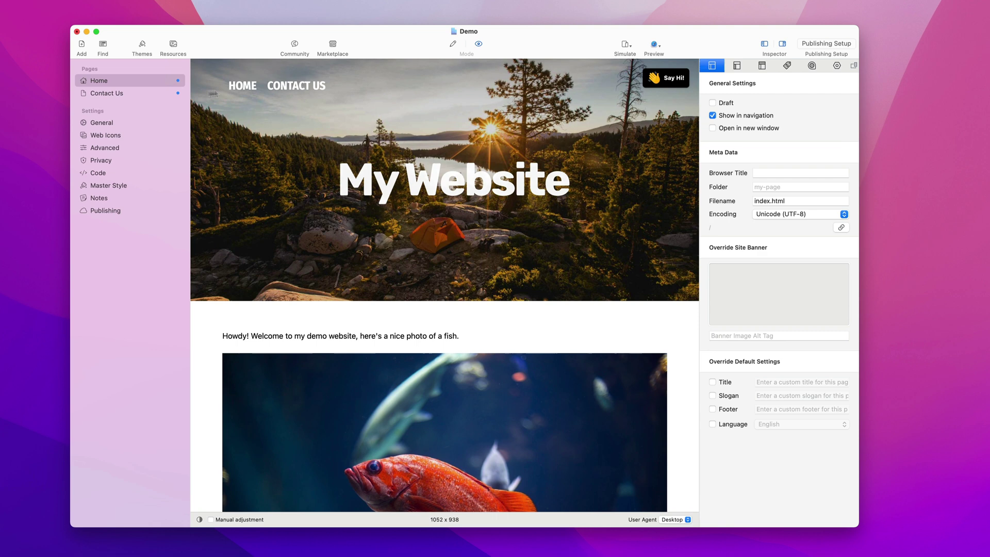
click(104, 95)
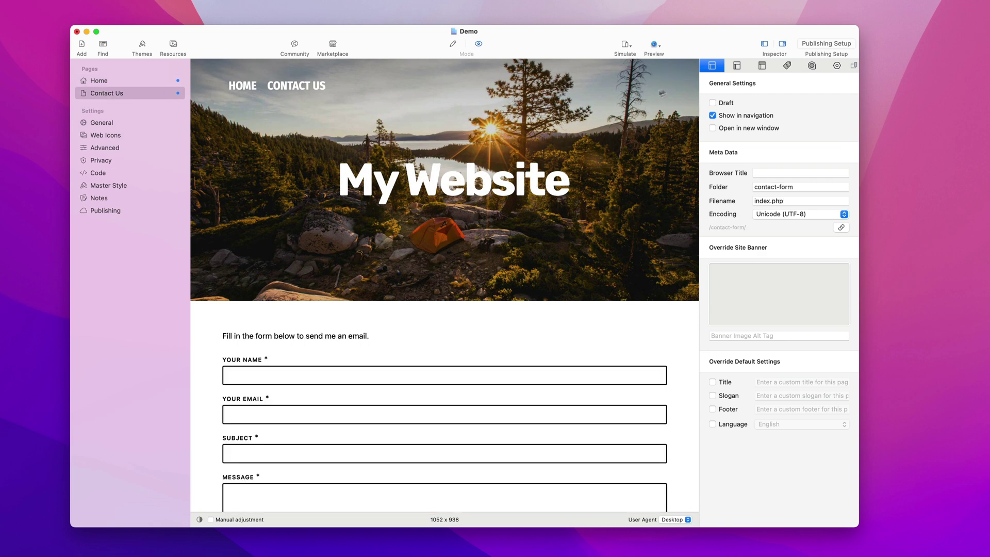
Step: Show the Contact Us page's empty custom CSS area in the HTML Code inspector
click(736, 66)
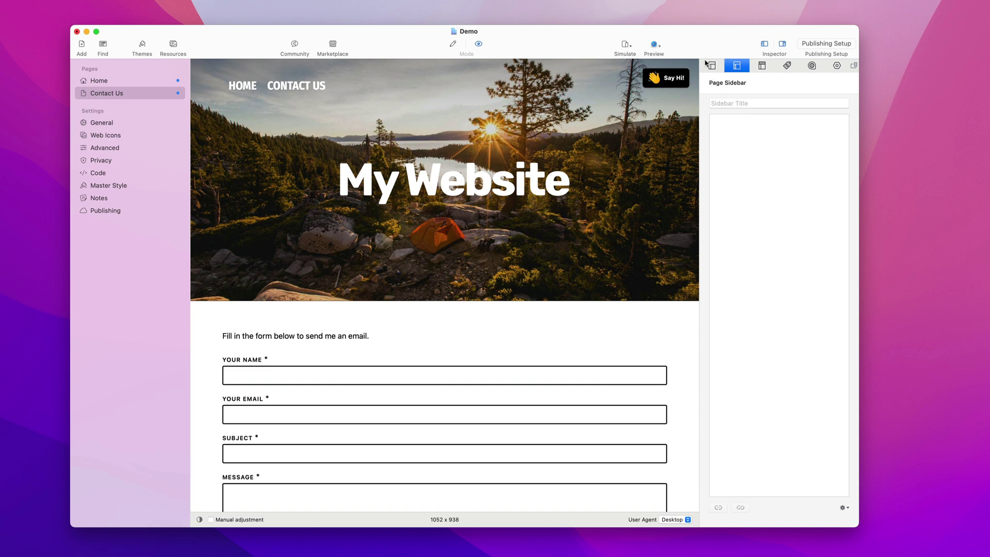
click(769, 70)
click(786, 67)
click(765, 68)
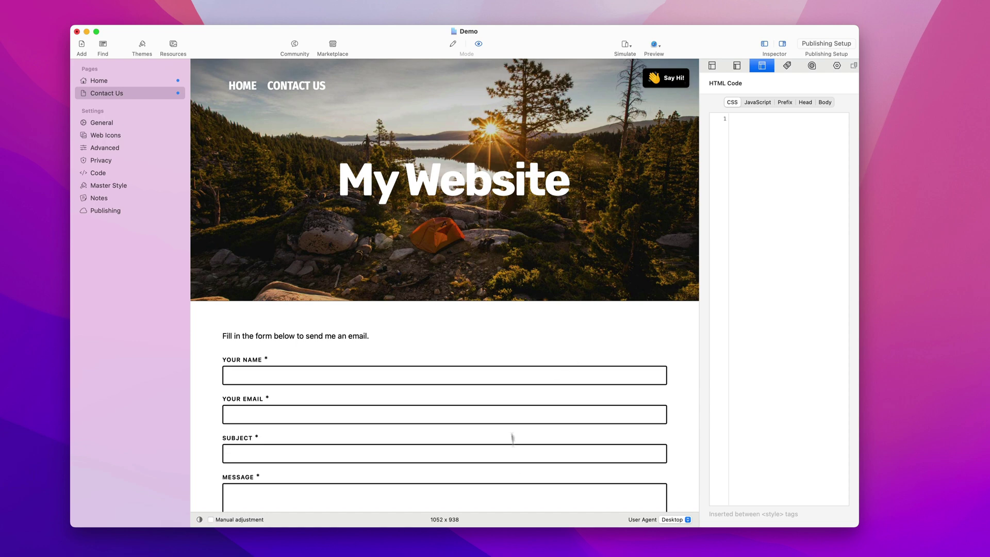
key(super+Tab)
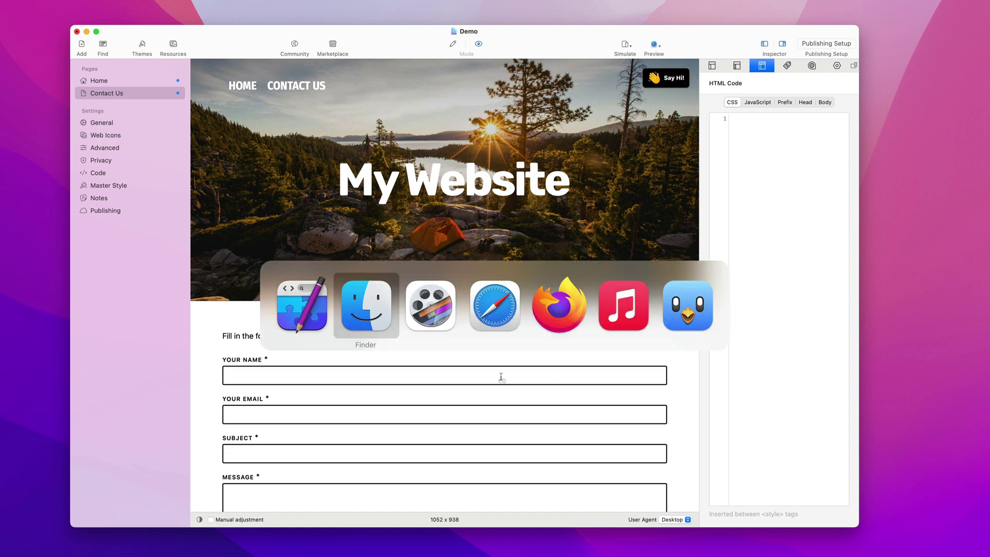
Step: Find the Site Badge page under Features in the RapidWeaver Docs
click(570, 335)
drag(509, 89, 533, 107)
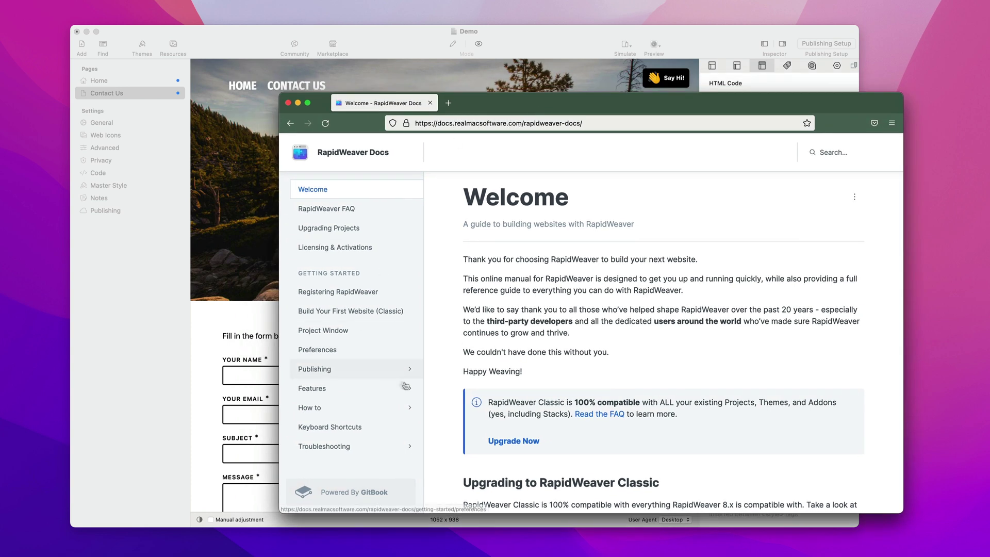
click(381, 388)
scroll(394, 362, down, 3)
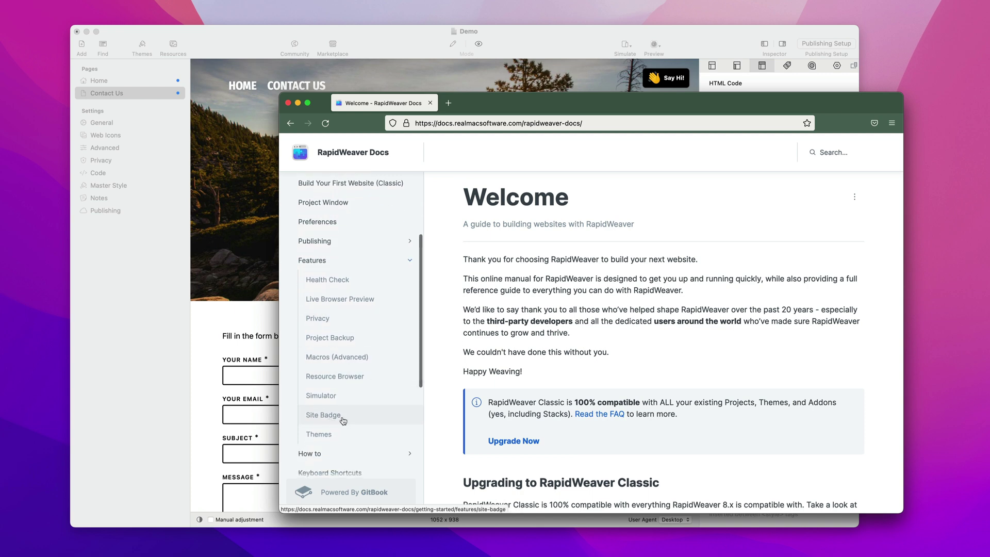
click(340, 421)
Step: Copy the example CSS that hides the badge on a page and return to RapidWeaver
scroll(605, 408, down, 5)
scroll(604, 408, down, 10)
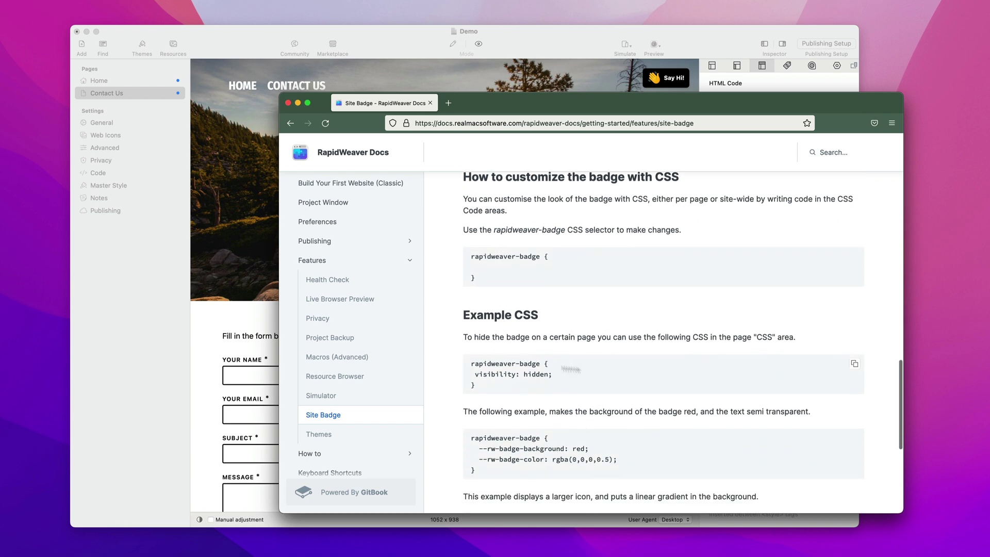
click(855, 364)
click(710, 44)
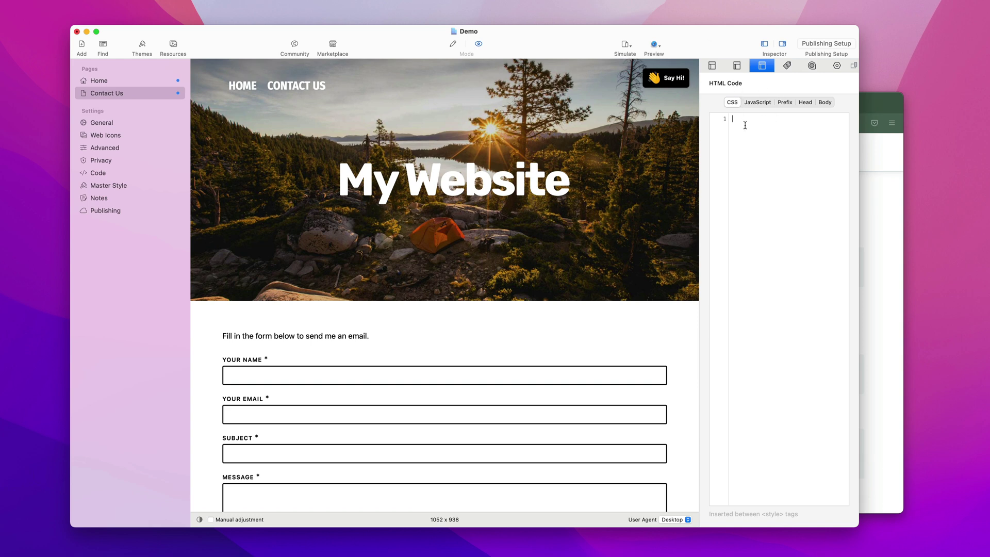
Step: Paste the rapidweaver-badge visibility: hidden rule into Contact Us's CSS and compare against the Home page
click(736, 146)
key(super+v)
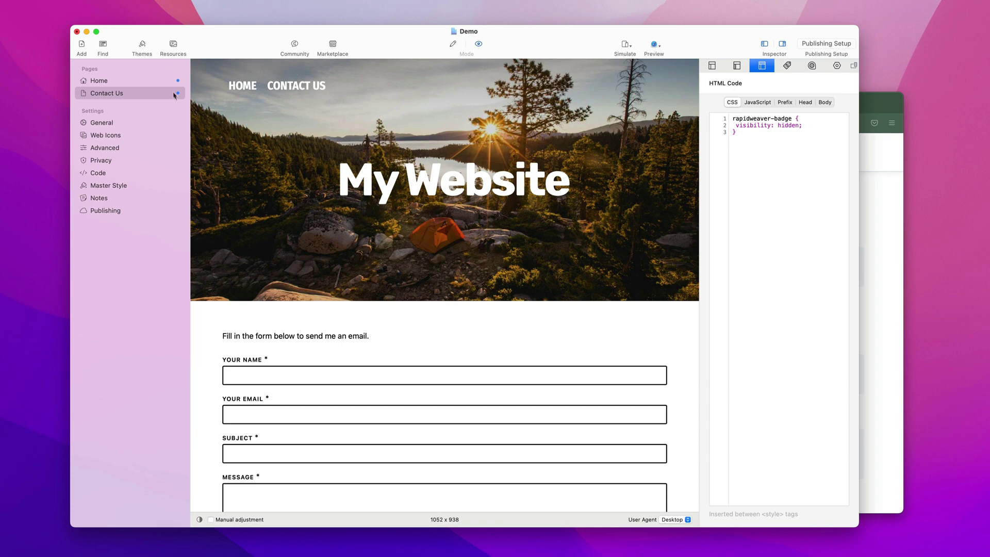
click(162, 84)
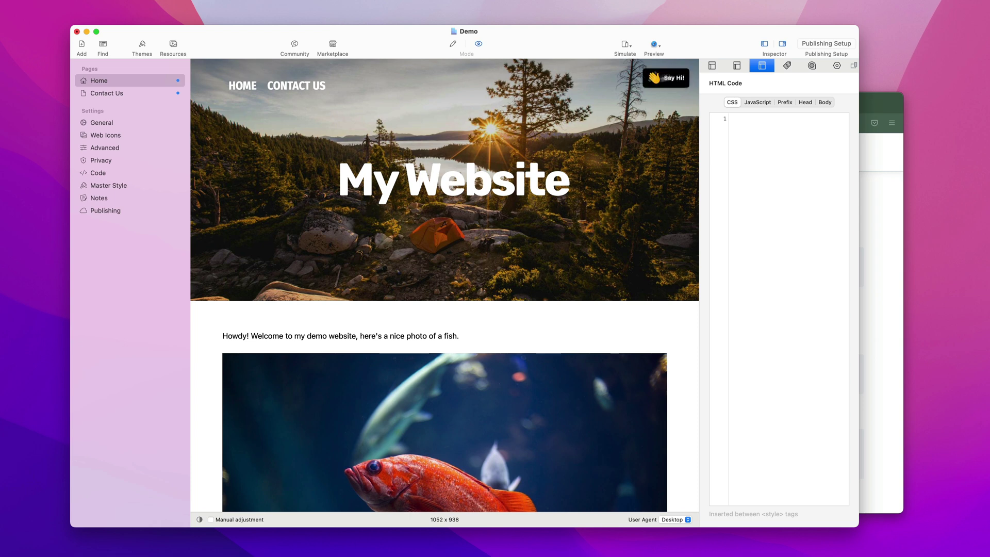
click(95, 92)
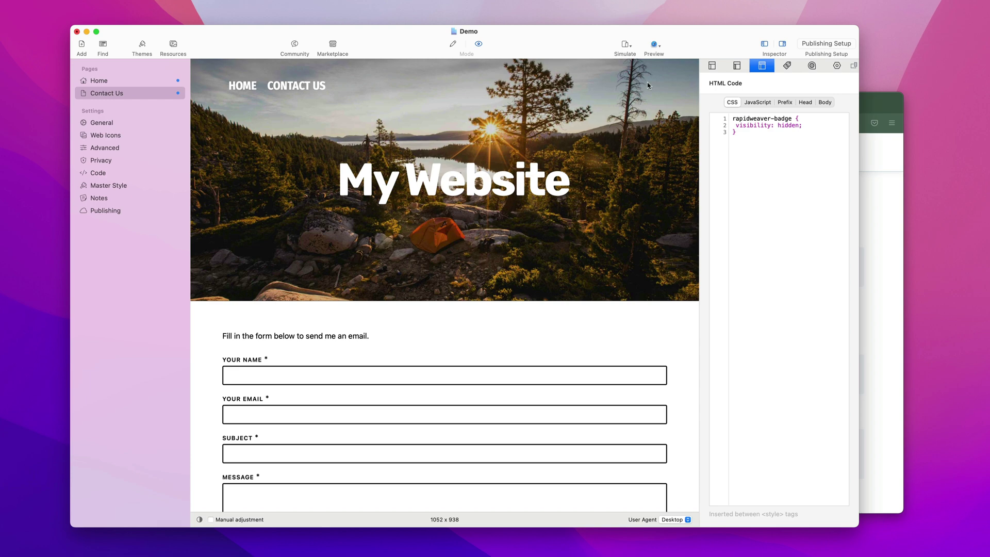
Step: Recheck the Home and Contact Us previews, then go to the site's General settings
click(149, 83)
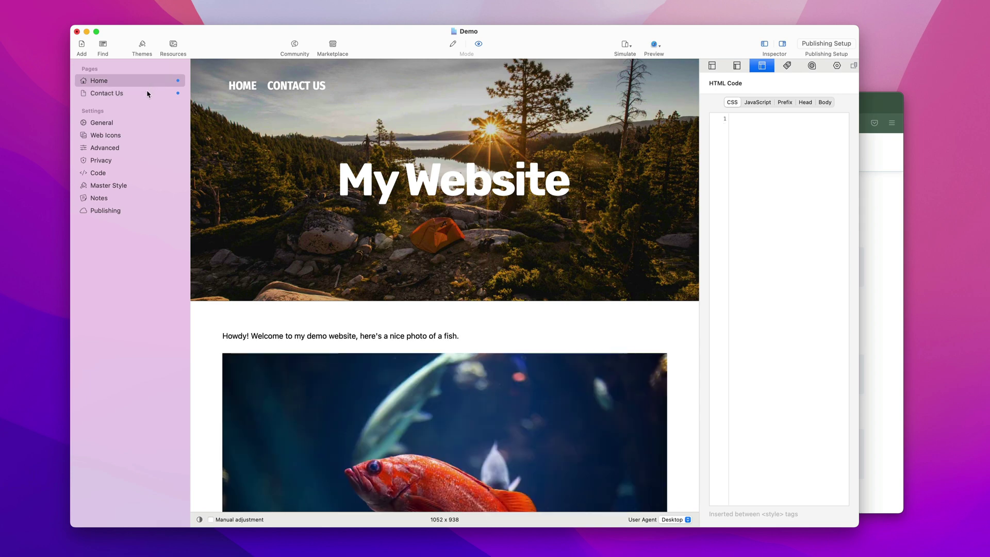
click(148, 93)
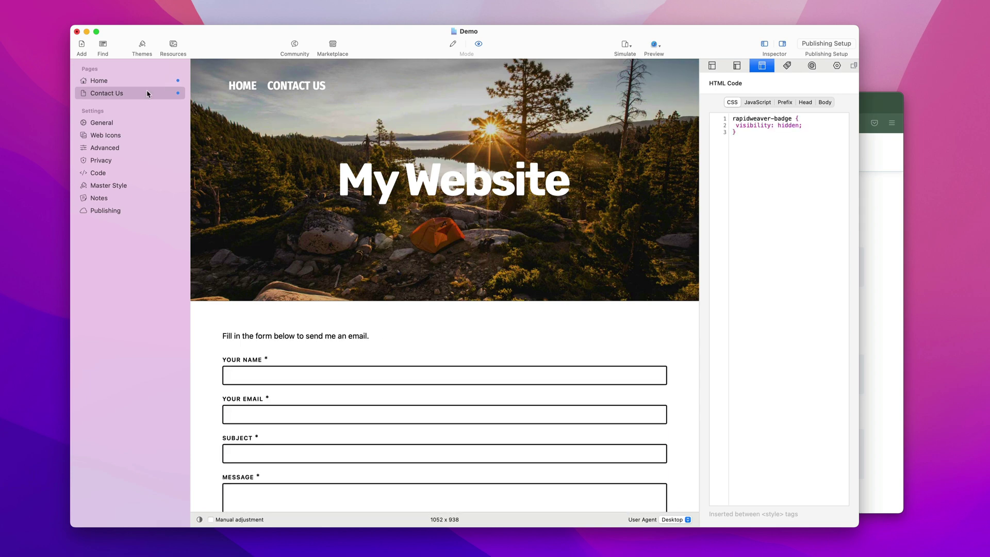
click(133, 124)
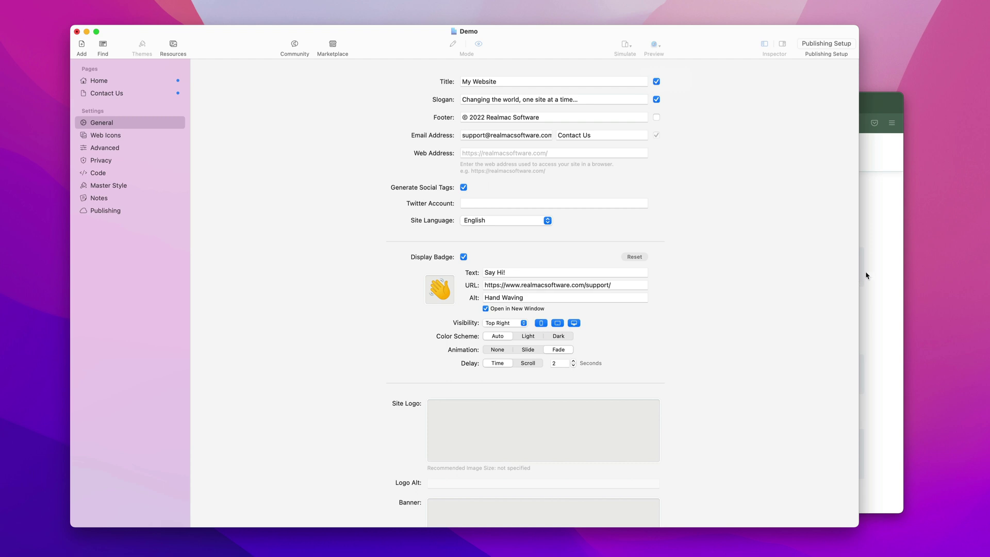
click(874, 282)
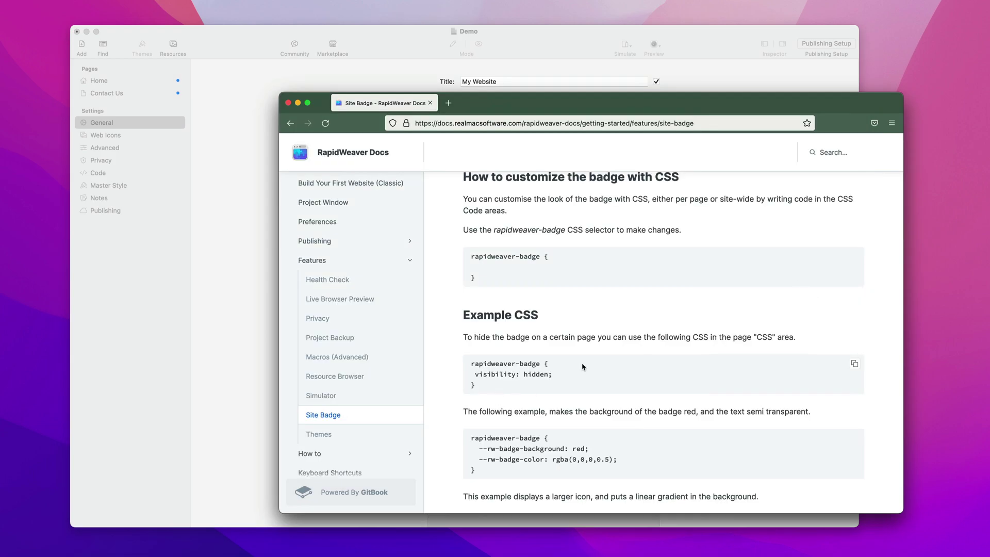
scroll(572, 335, up, 10)
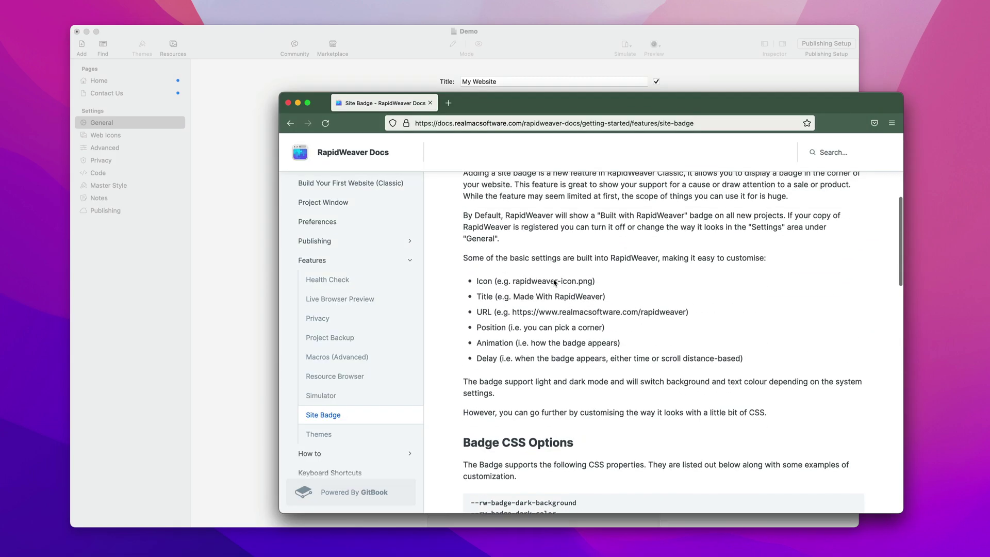
scroll(559, 283, up, 3)
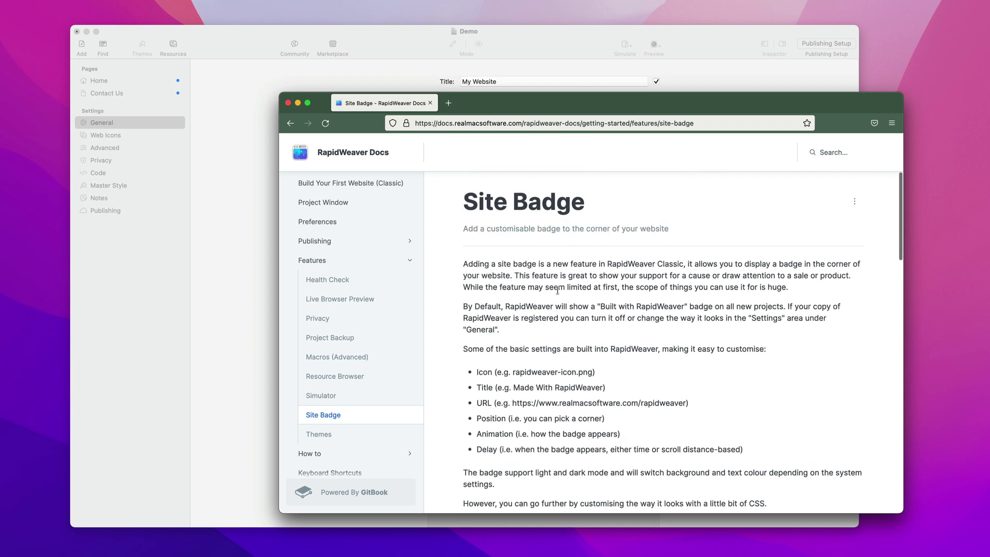
scroll(547, 310, down, 5)
scroll(540, 327, down, 3)
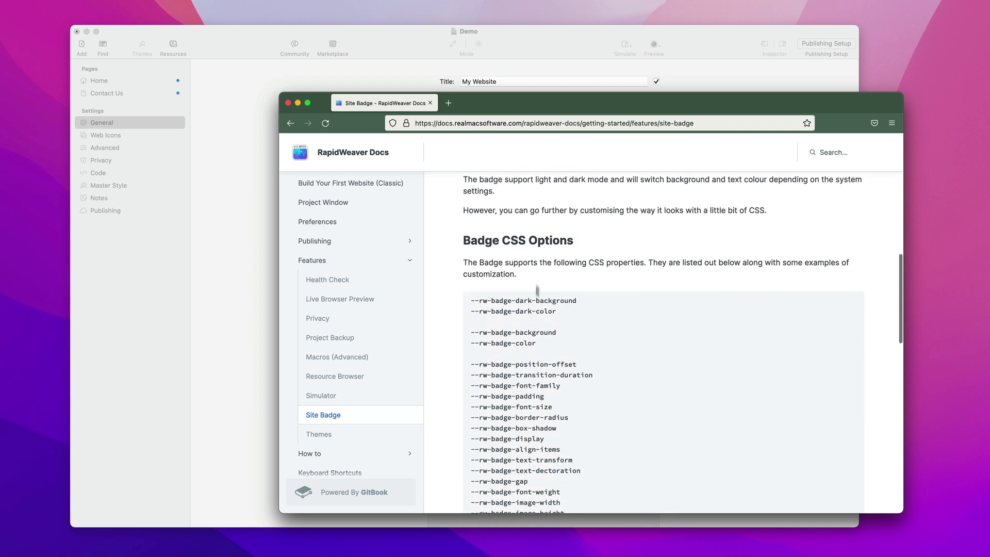
scroll(598, 304, down, 5)
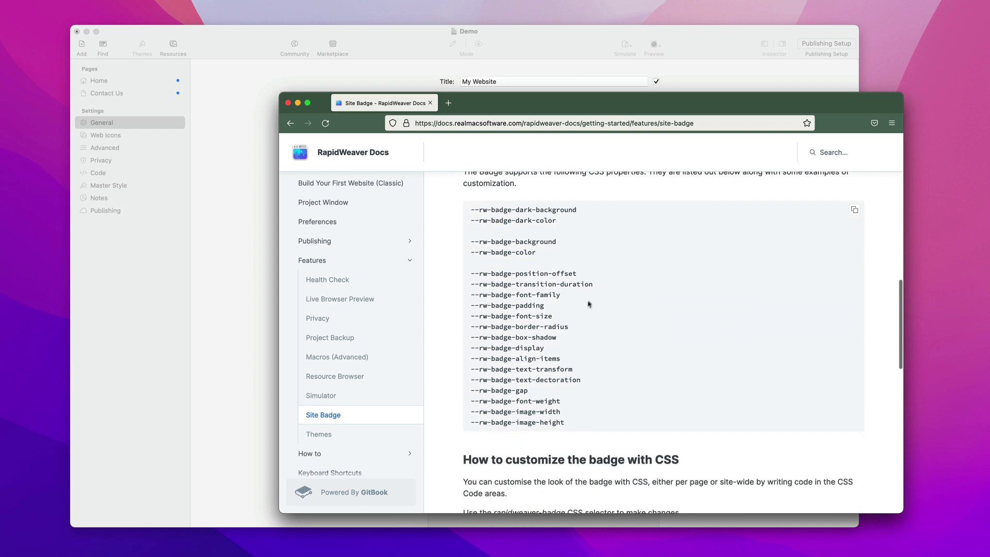
scroll(587, 321, down, 9)
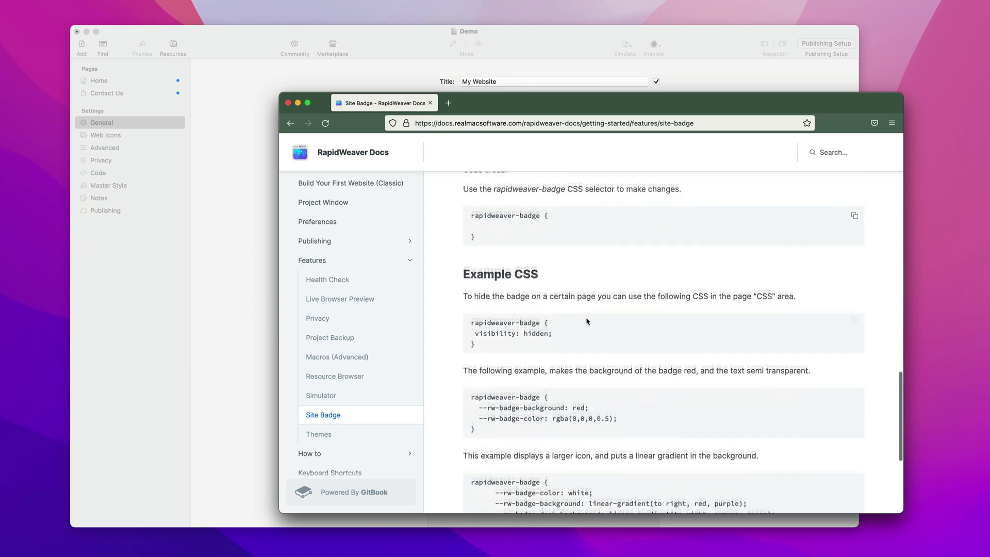
key(super+Tab)
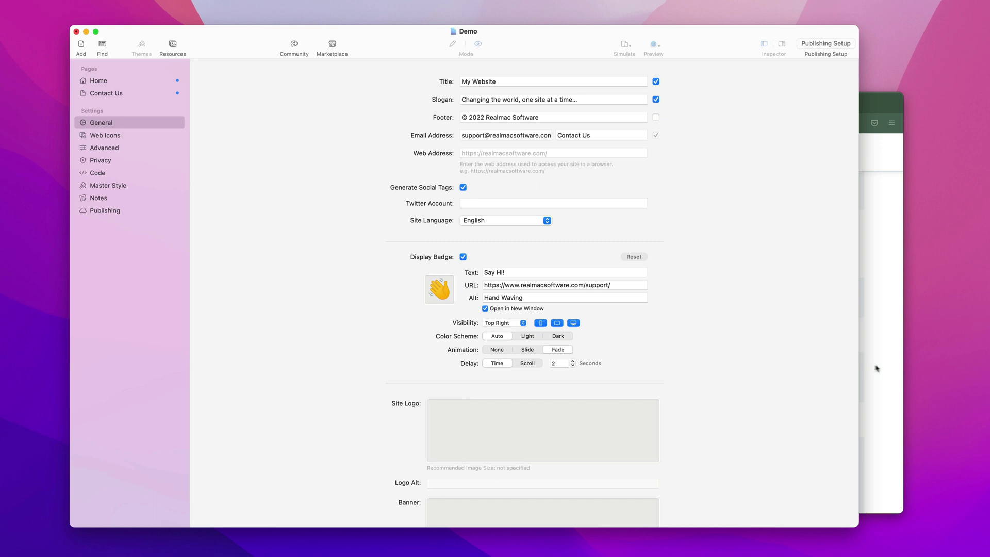
Step: Preview the Home page to see the Say Hi! badge fade in at the top right
click(116, 85)
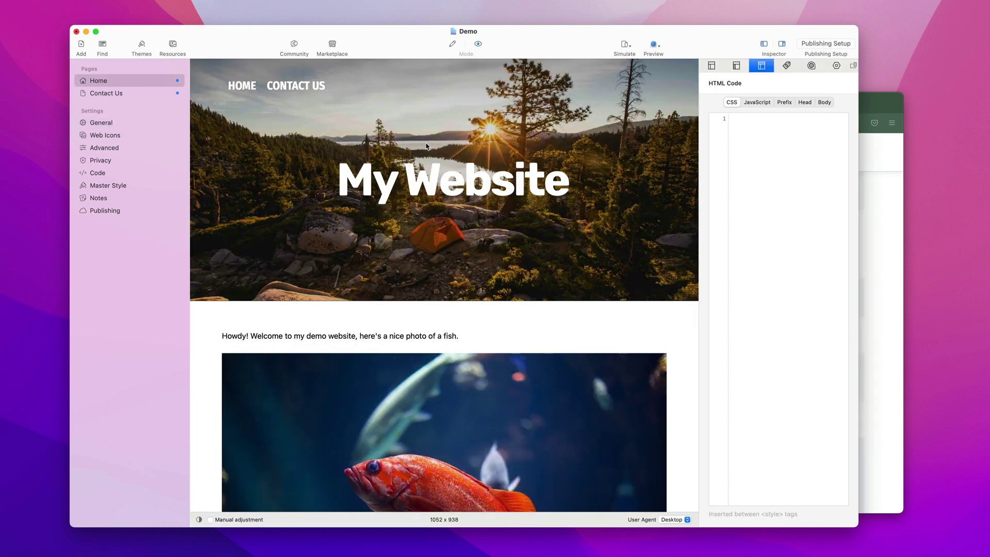